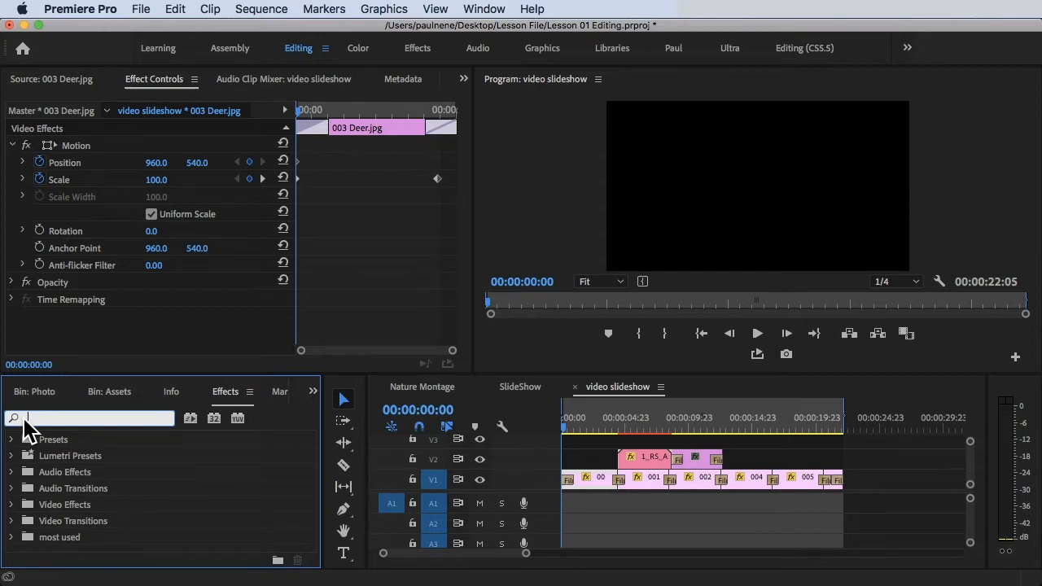
# Switch the window layout to the Editing workspace
pyautogui.click(466, 10)
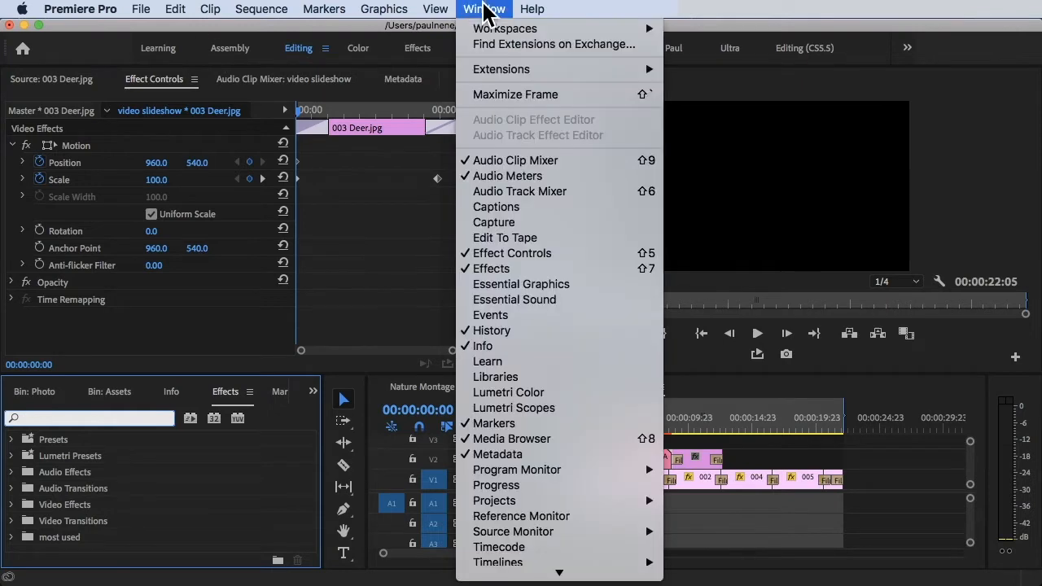
pyautogui.moveTo(488, 9)
pyautogui.moveTo(648, 29)
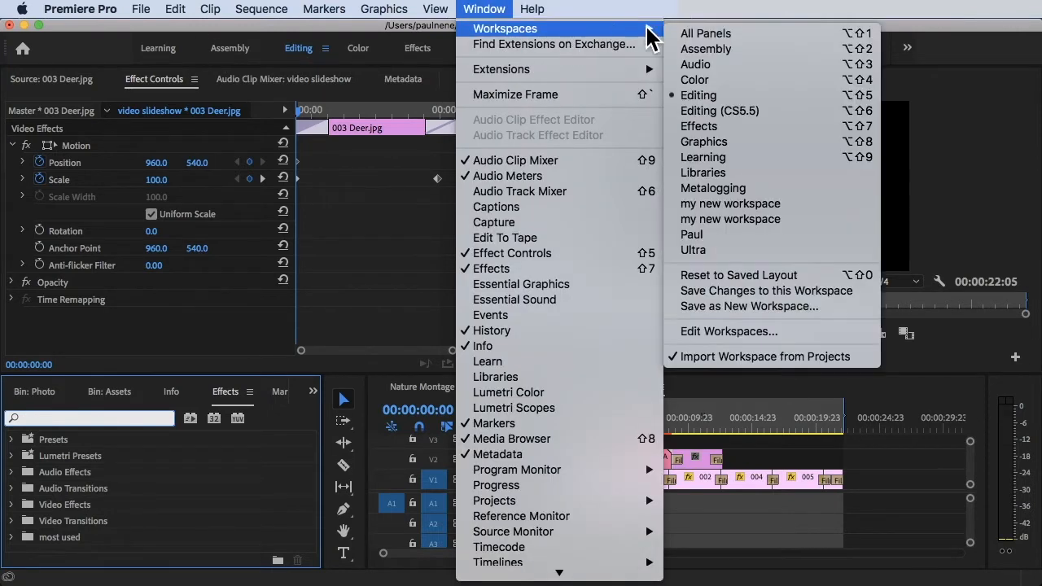
pyautogui.click(705, 96)
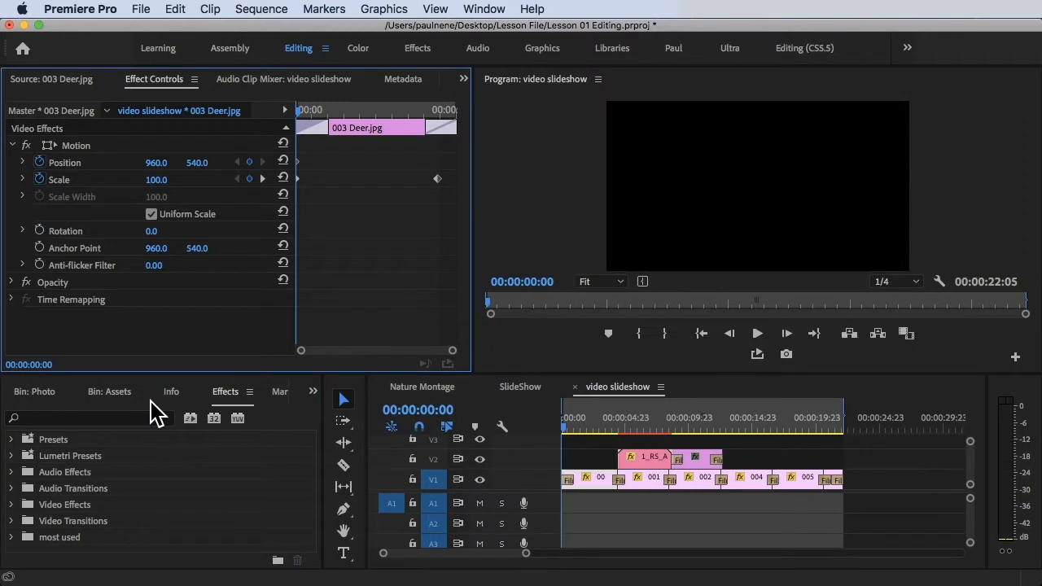
# Show the Lesson 01 Editing project contents and enlarge that panel to reveal more items
pyautogui.click(312, 391)
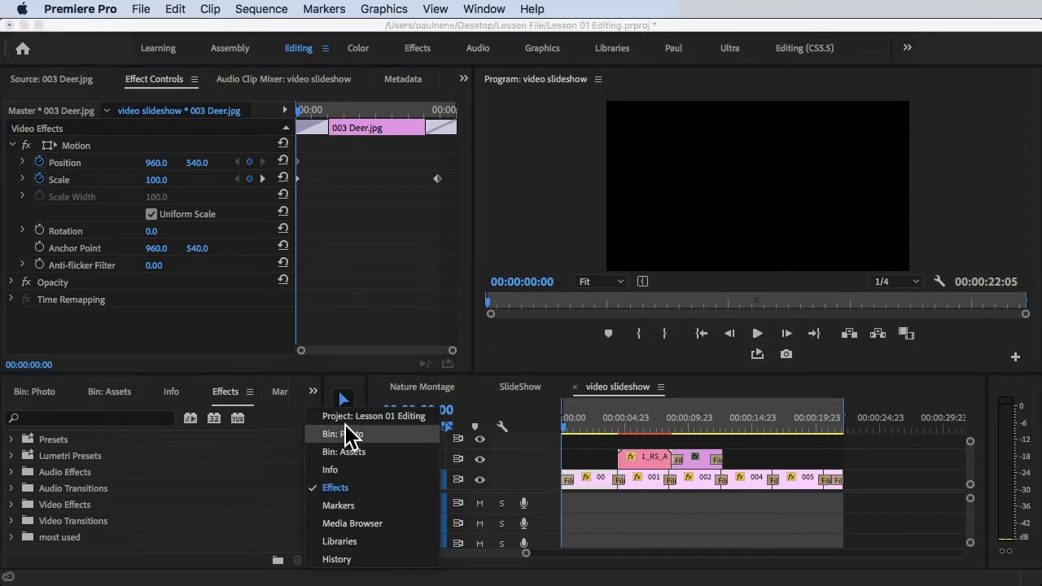
pyautogui.click(352, 425)
pyautogui.scroll(-2, 165, 486)
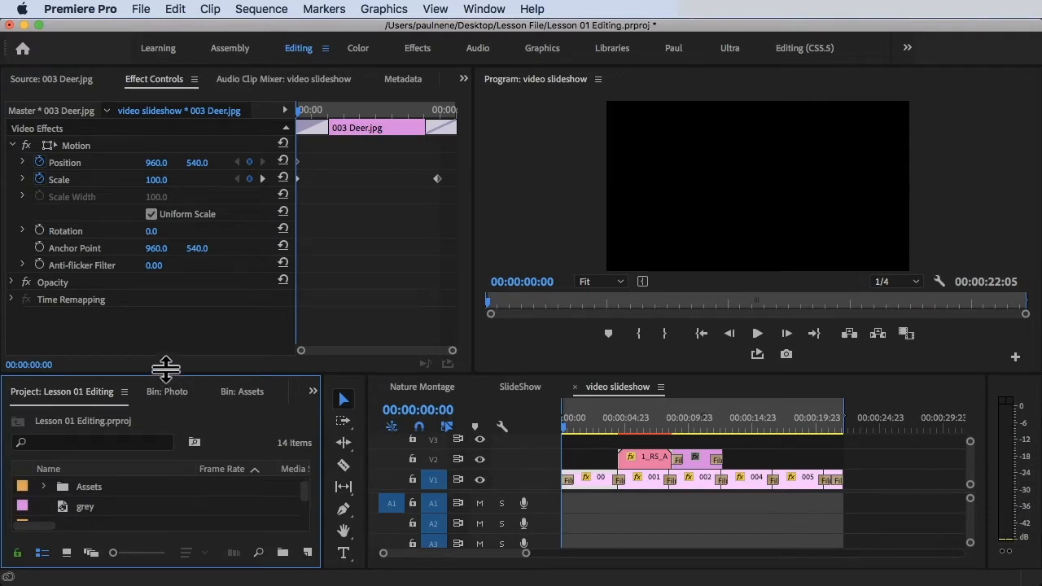
pyautogui.moveTo(165, 372); pyautogui.dragTo(166, 324)
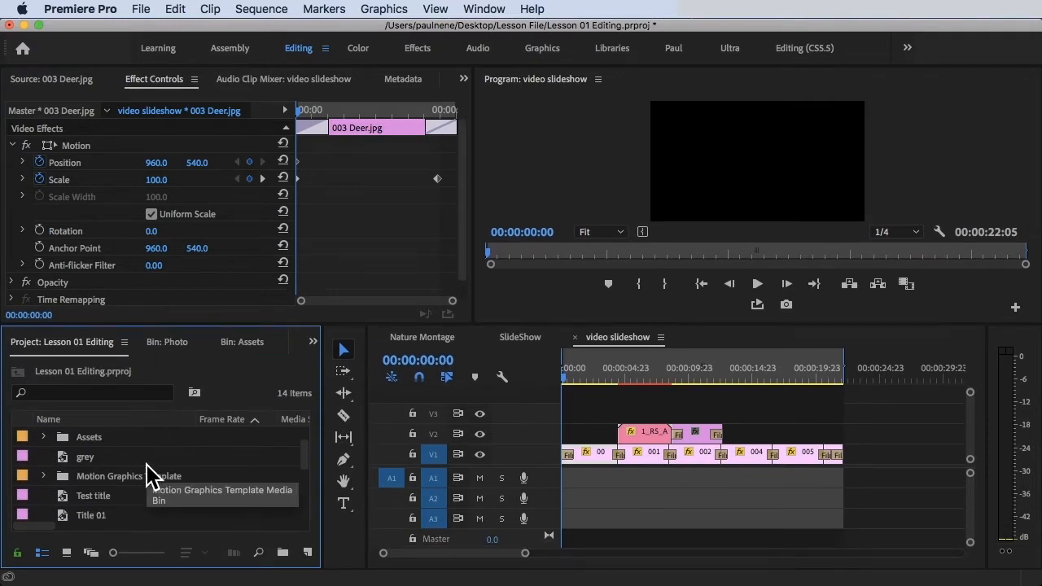
# Open the Photo bin inside Assets and load 003 Deer.jpg into the source monitor
pyautogui.scroll(2, 151, 477)
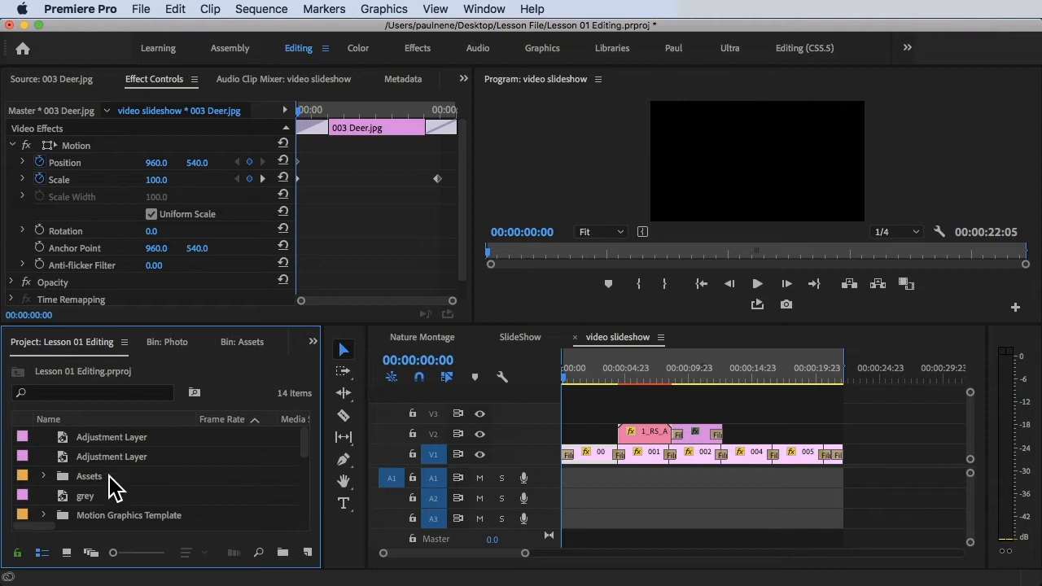
pyautogui.doubleClick(110, 477)
pyautogui.doubleClick(94, 459)
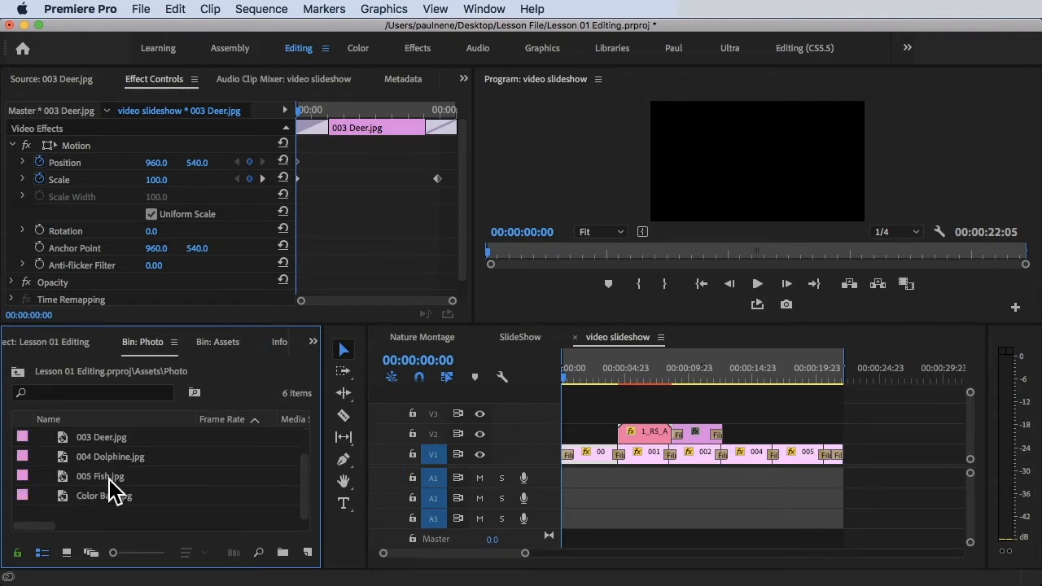
pyautogui.scroll(2, 114, 493)
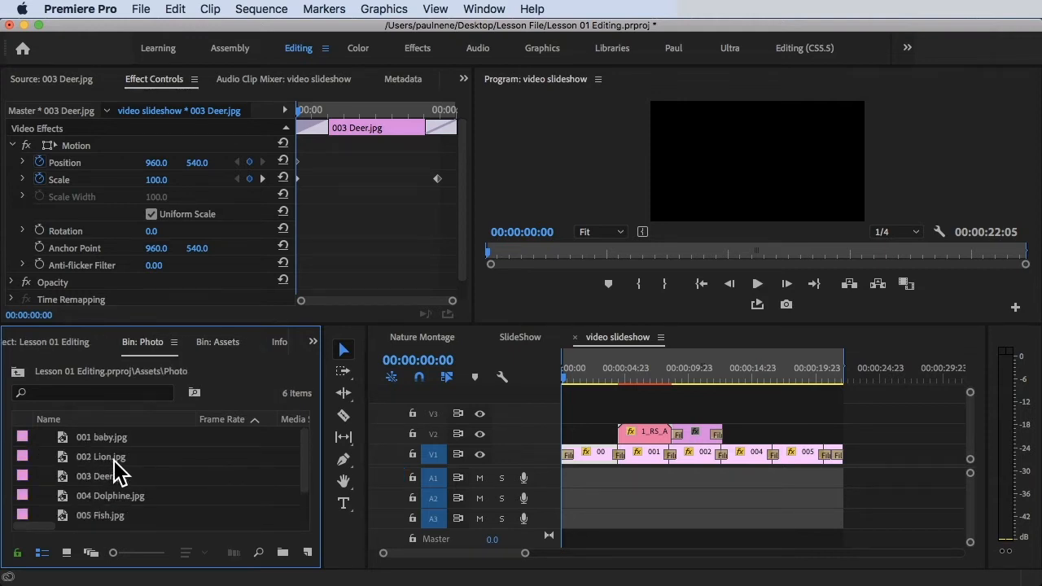
pyautogui.doubleClick(115, 472)
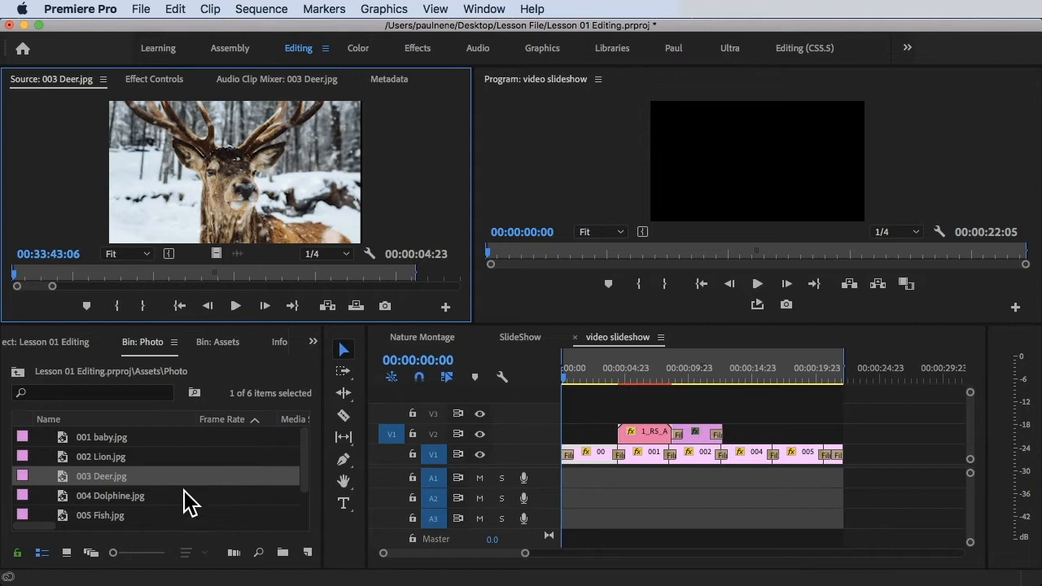
# Create a new sequence from the 003 Deer.jpg photo
pyautogui.click(123, 479)
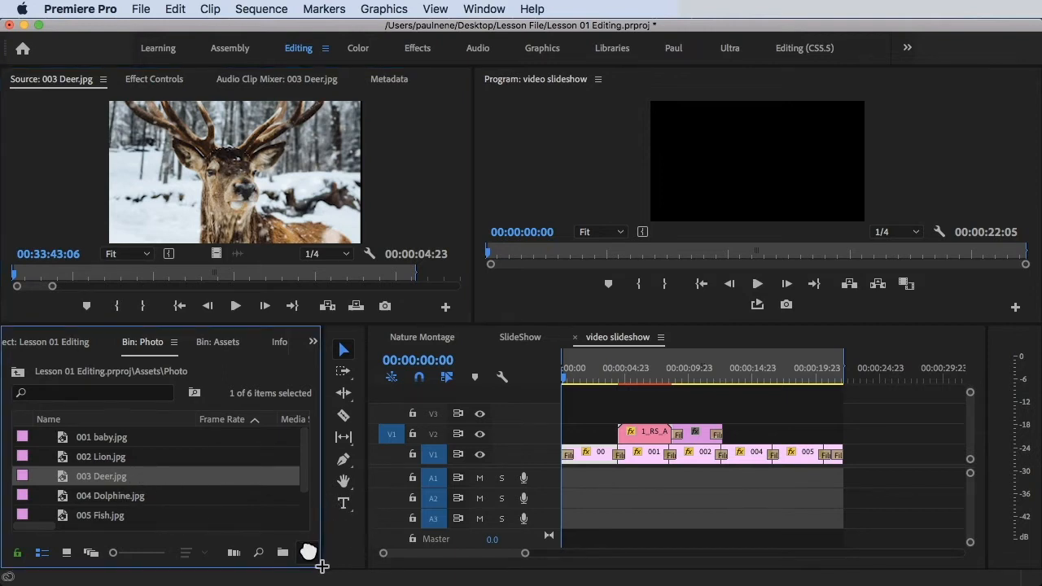
pyautogui.moveTo(321, 568); pyautogui.dragTo(310, 557)
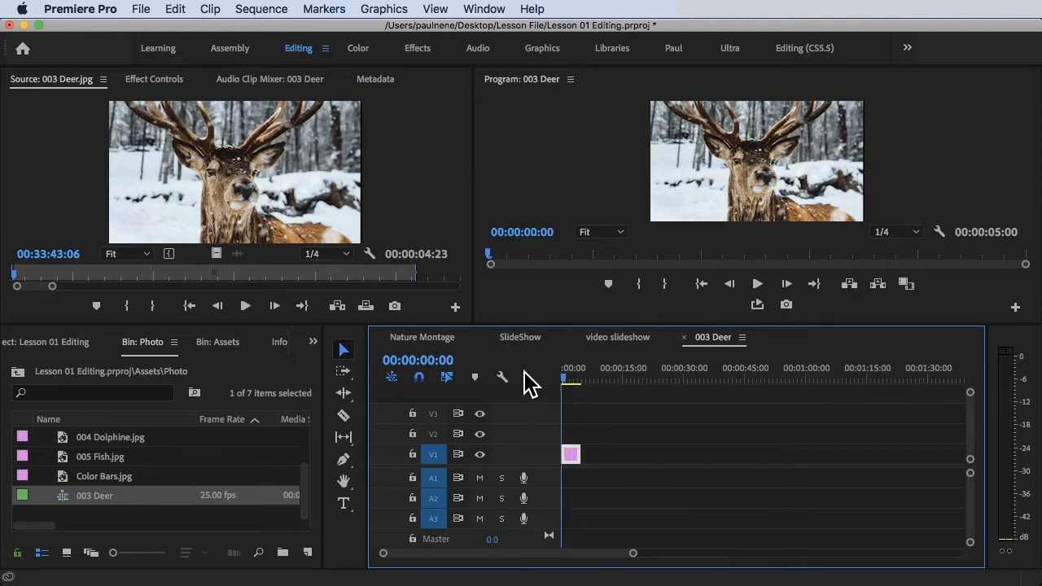
pyautogui.press('=')
pyautogui.press('=')
pyautogui.press('=')
pyautogui.press('=')
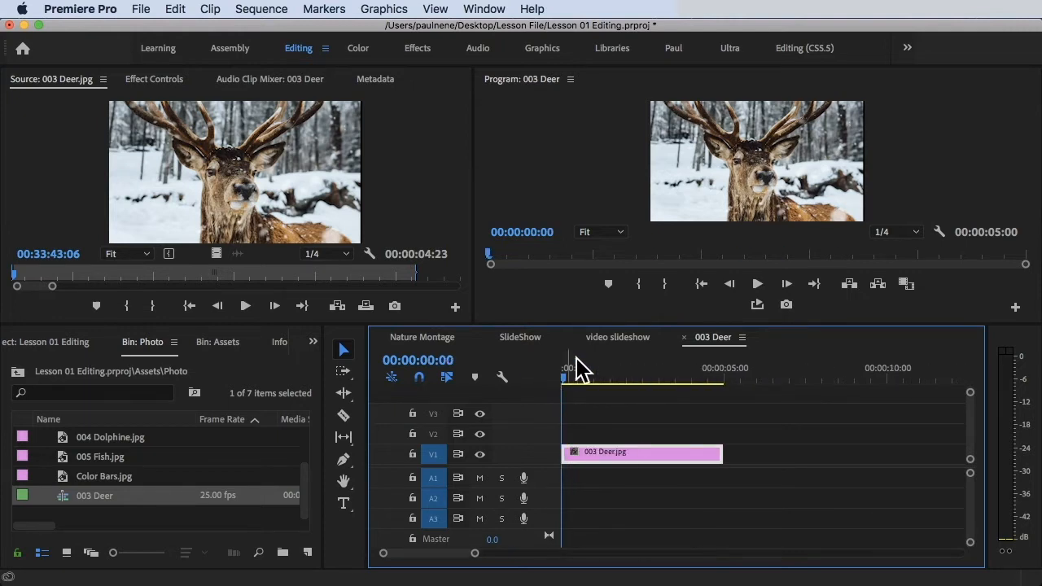
# Paste a copy of the 003 Deer.jpg clip at 00:00:05:01 on V1 and park the playhead over the copy at 00:00:07:01
pyautogui.moveTo(635, 363)
pyautogui.mouseDown()
pyautogui.moveTo(674, 363)
pyautogui.moveTo(584, 361)
pyautogui.moveTo(602, 372)
pyautogui.moveTo(542, 373)
pyautogui.mouseUp()
pyautogui.rightClick(620, 456)
pyautogui.click(672, 489)
pyautogui.click(701, 367)
pyautogui.moveTo(700, 365); pyautogui.dragTo(724, 367)
pyautogui.click(741, 406)
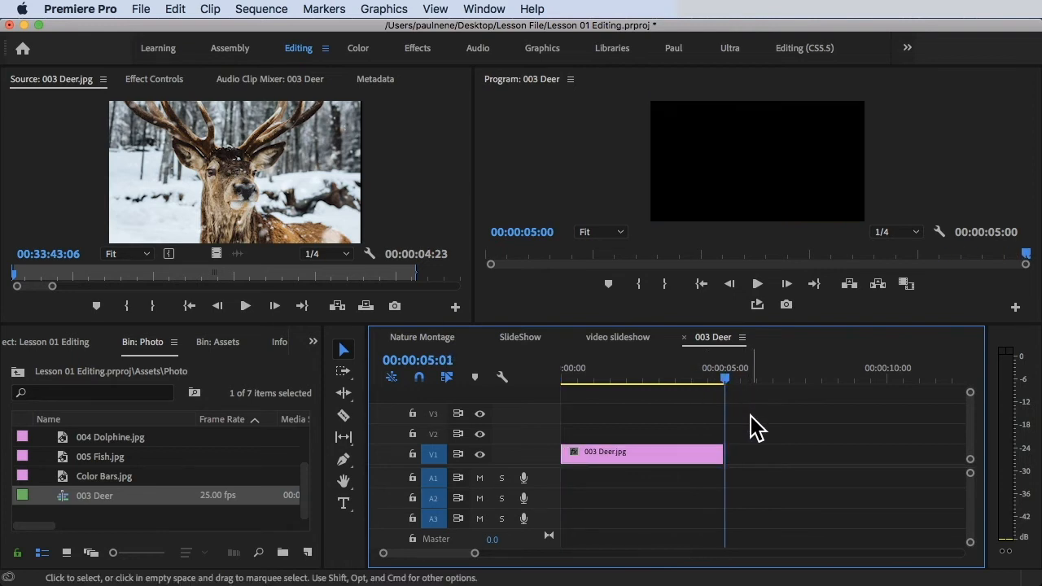
pyautogui.press('super+v')
pyautogui.moveTo(726, 380); pyautogui.dragTo(794, 377)
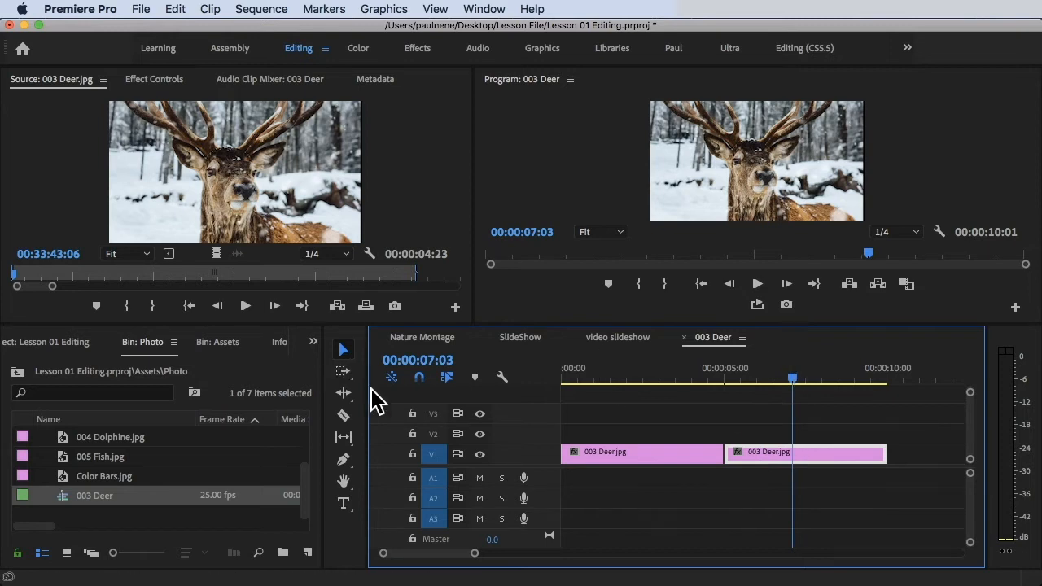
pyautogui.click(780, 366)
pyautogui.moveTo(781, 374)
pyautogui.mouseDown()
pyautogui.moveTo(804, 378)
pyautogui.moveTo(790, 379)
pyautogui.mouseUp()
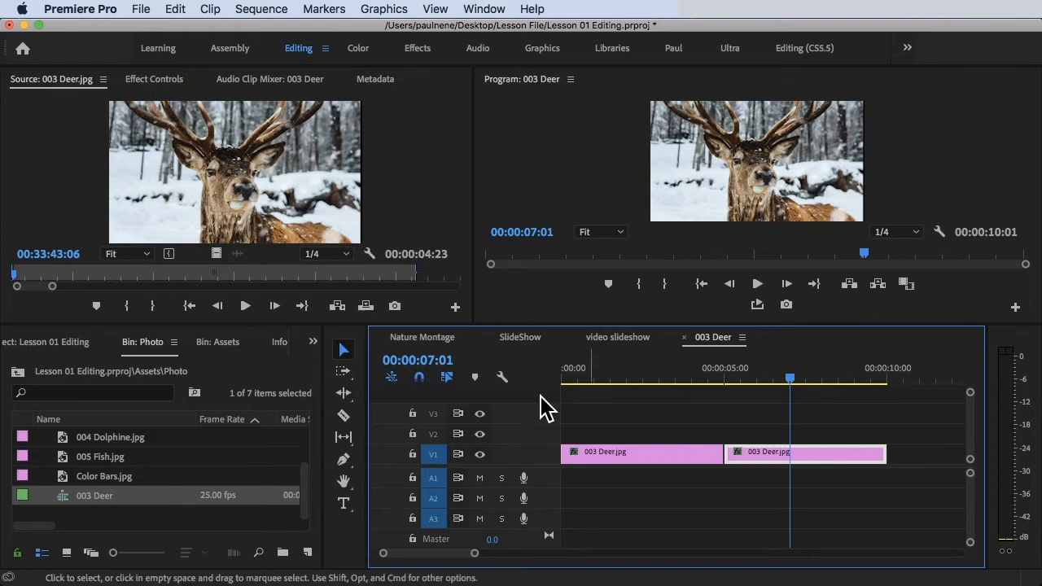
# Find the "lumetri color" effect and apply Lumetri Color from Color Correction to the second 003 Deer.jpg clip
pyautogui.click(313, 341)
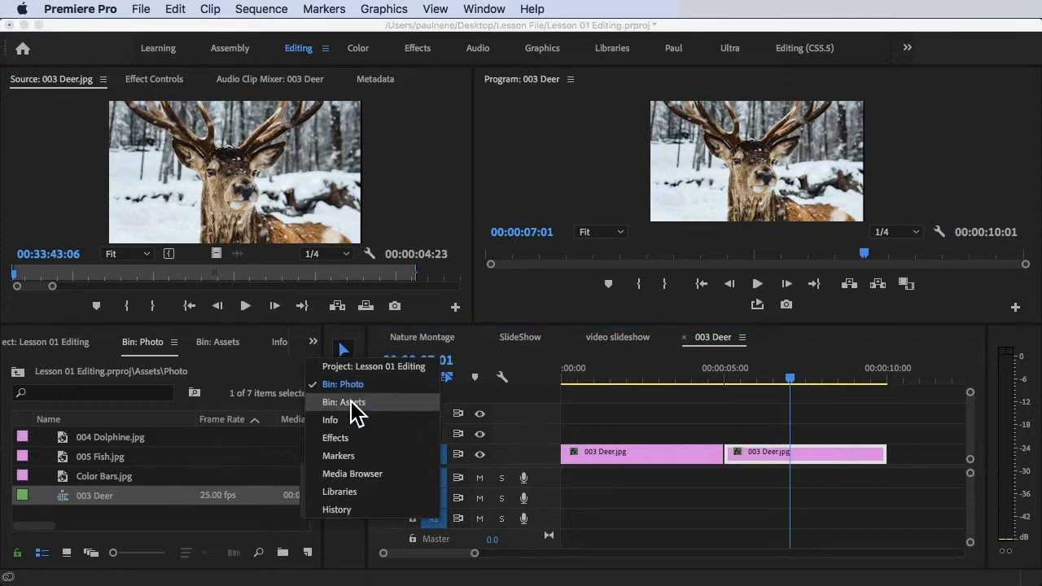
pyautogui.click(340, 437)
pyautogui.click(75, 371)
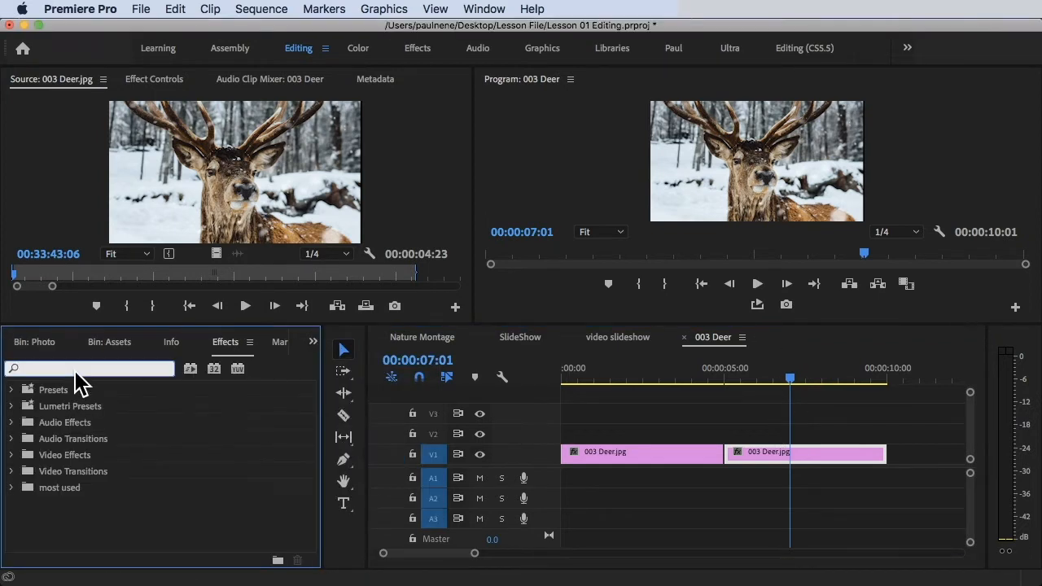
pyautogui.write('lumetri color')
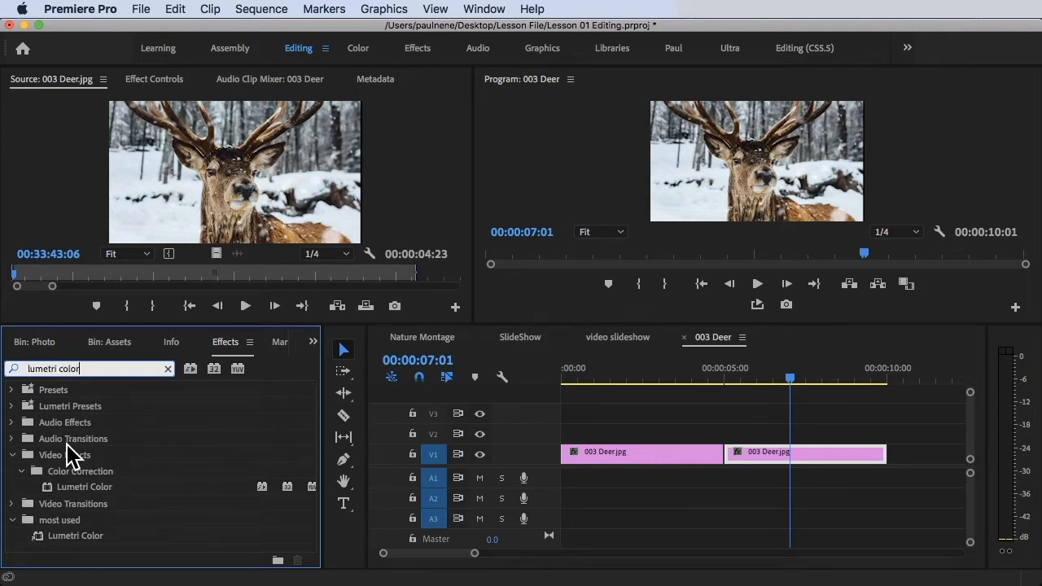
pyautogui.click(87, 490)
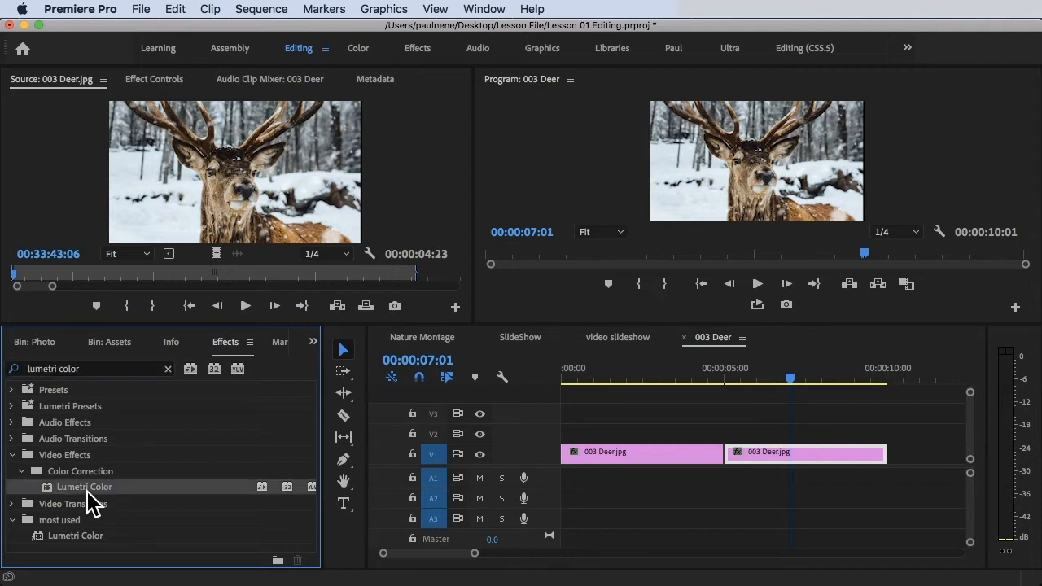
pyautogui.moveTo(88, 489); pyautogui.dragTo(780, 455)
pyautogui.click(793, 381)
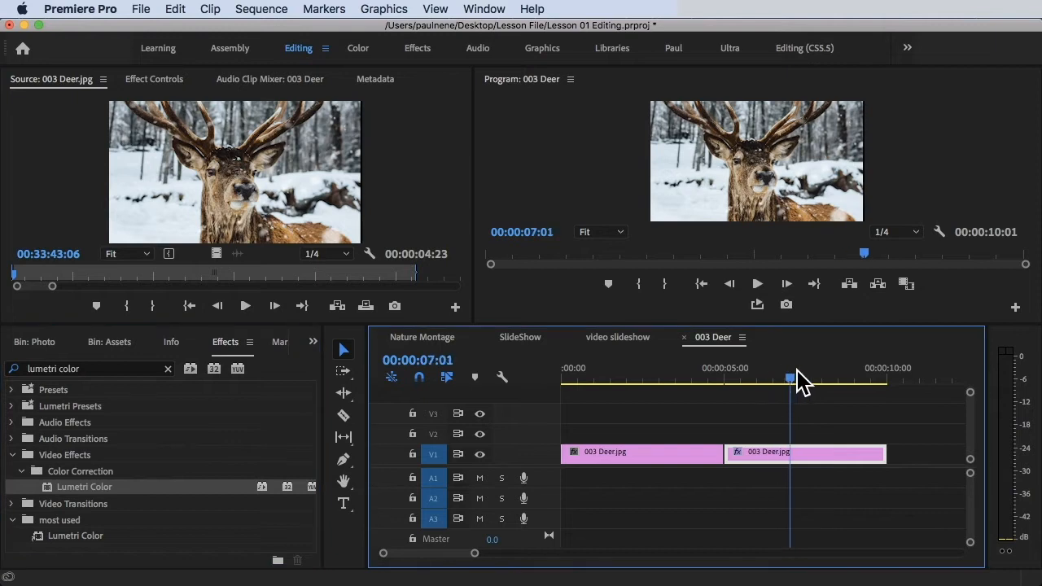
# Show the second clip's effect controls and expand the Creative section of its Lumetri Color effect
pyautogui.doubleClick(790, 457)
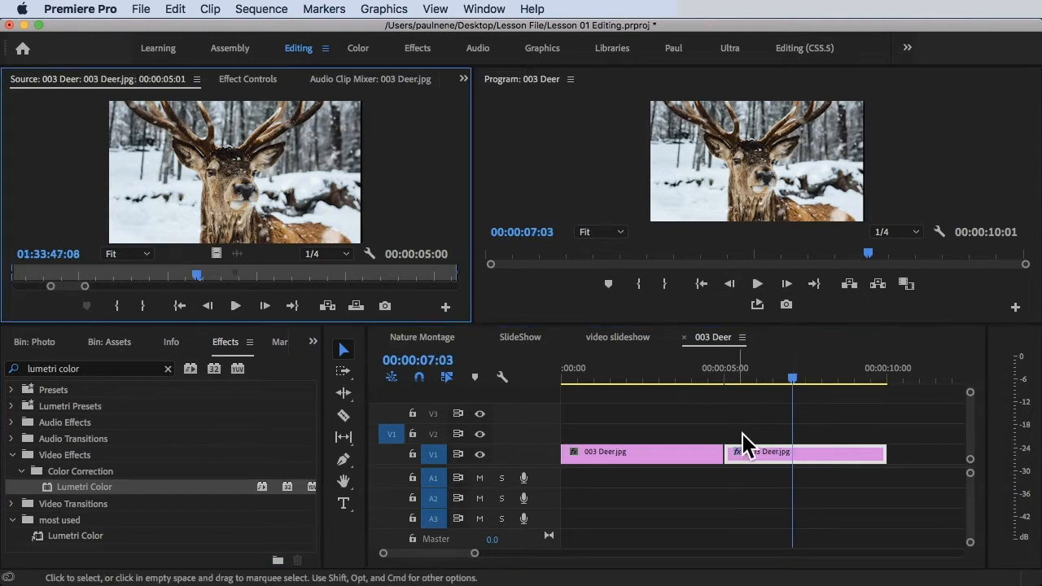
pyautogui.click(783, 465)
pyautogui.doubleClick(784, 461)
pyautogui.click(248, 79)
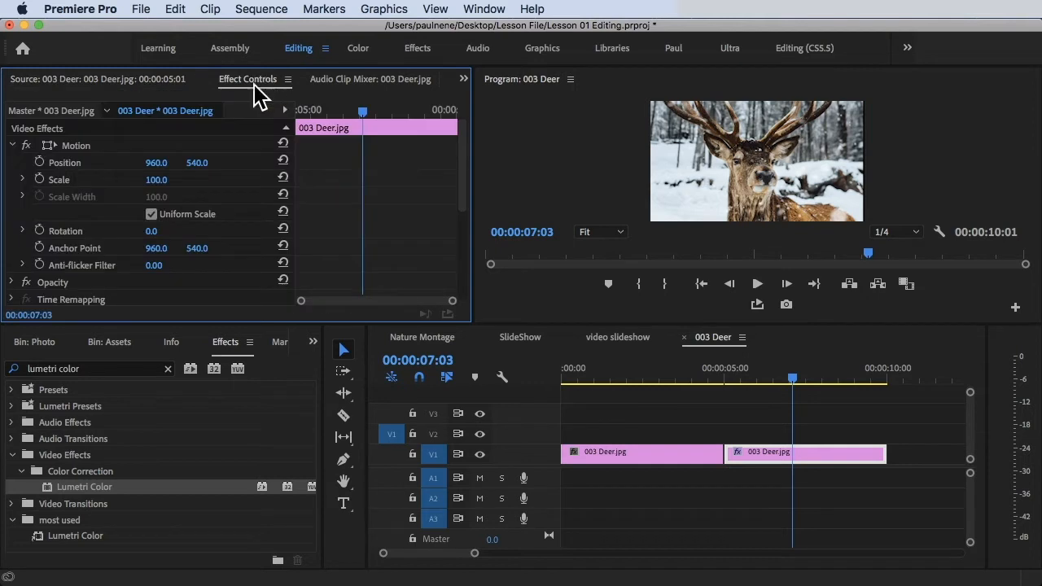
pyautogui.scroll(-5, 138, 262)
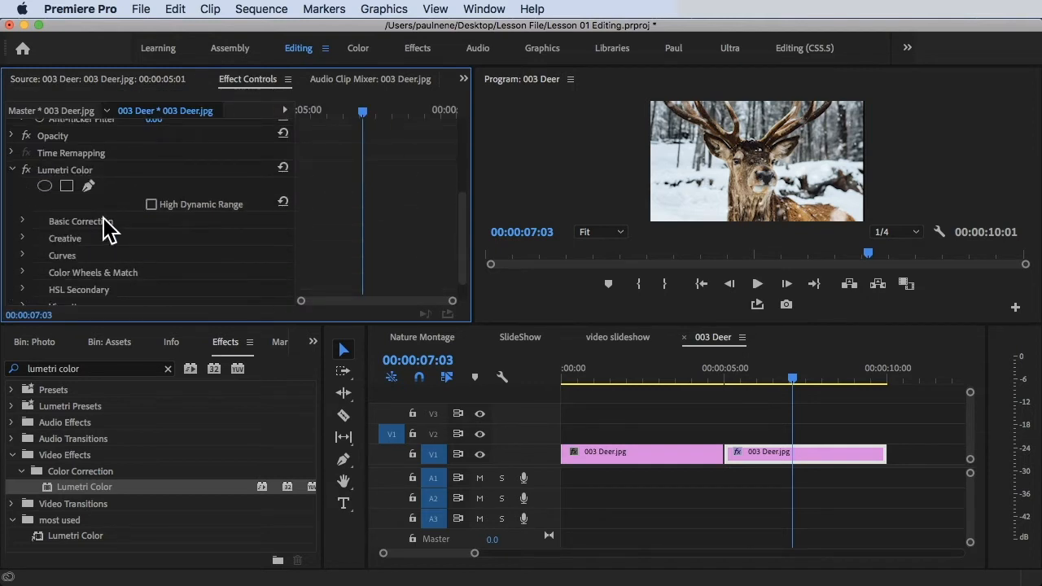
pyautogui.scroll(-2, 122, 227)
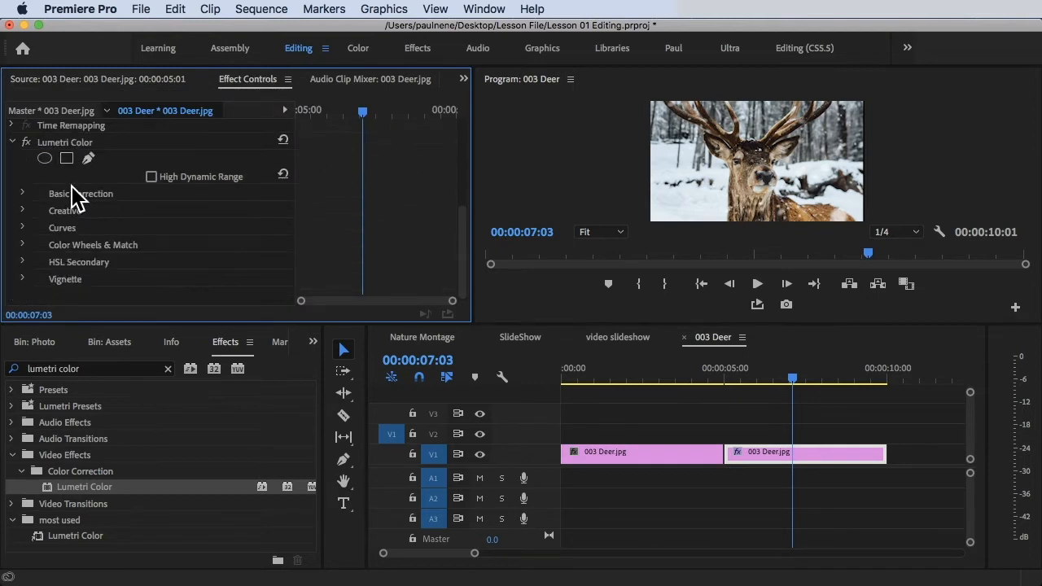
pyautogui.click(23, 212)
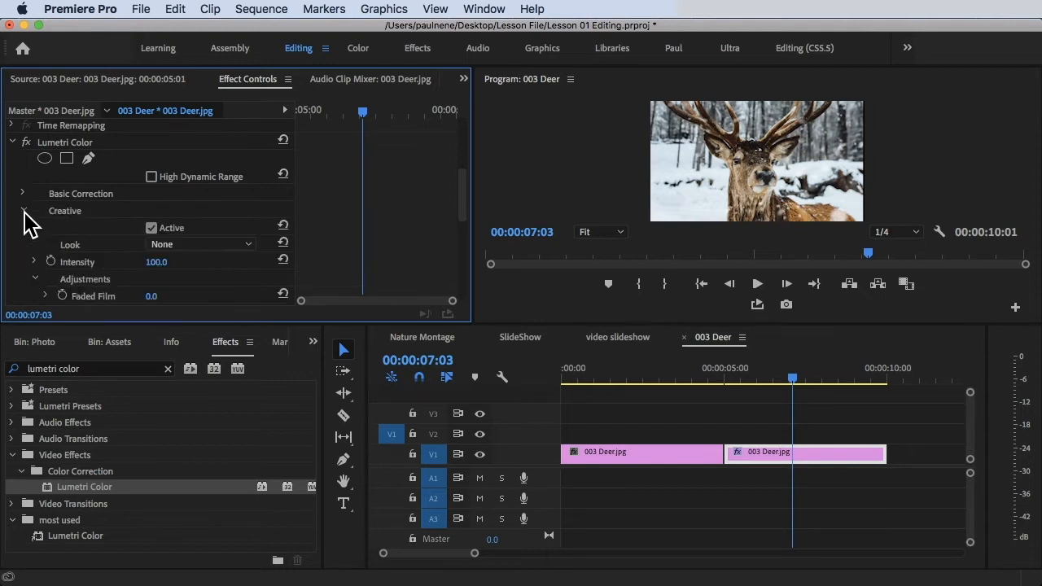
pyautogui.scroll(-5, 130, 257)
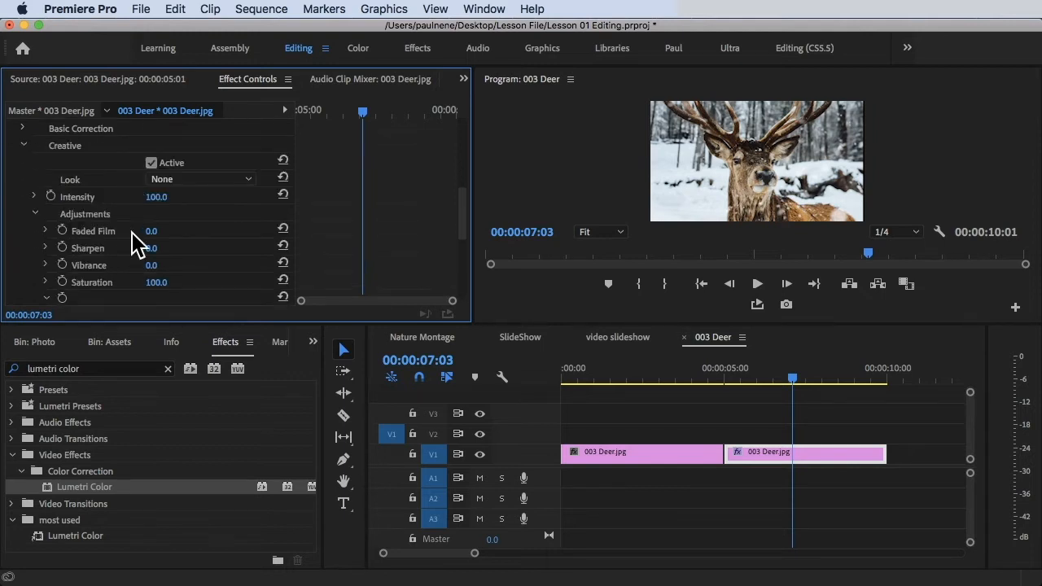
# Try the Fuji ETERNA 250D Fuji 3510 (by Adobe) look on the second clip
pyautogui.click(175, 180)
pyautogui.scroll(-10, 263, 390)
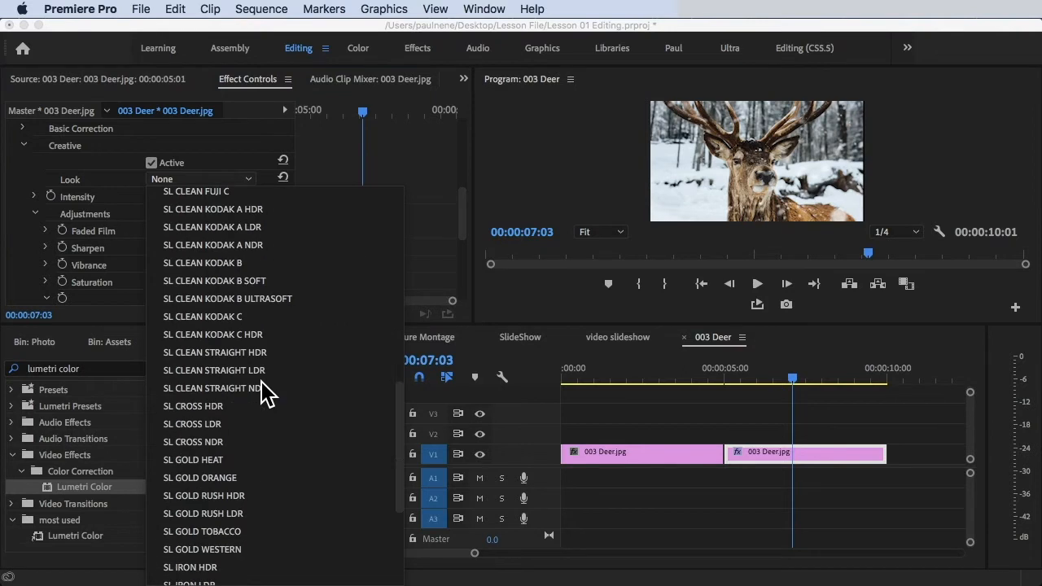
pyautogui.scroll(10, 263, 391)
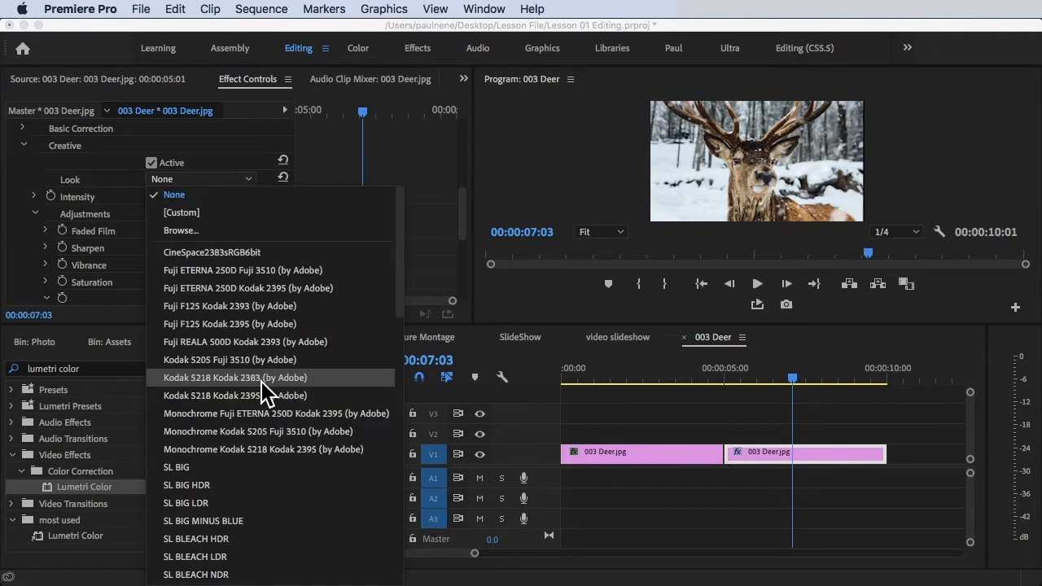
pyautogui.click(249, 273)
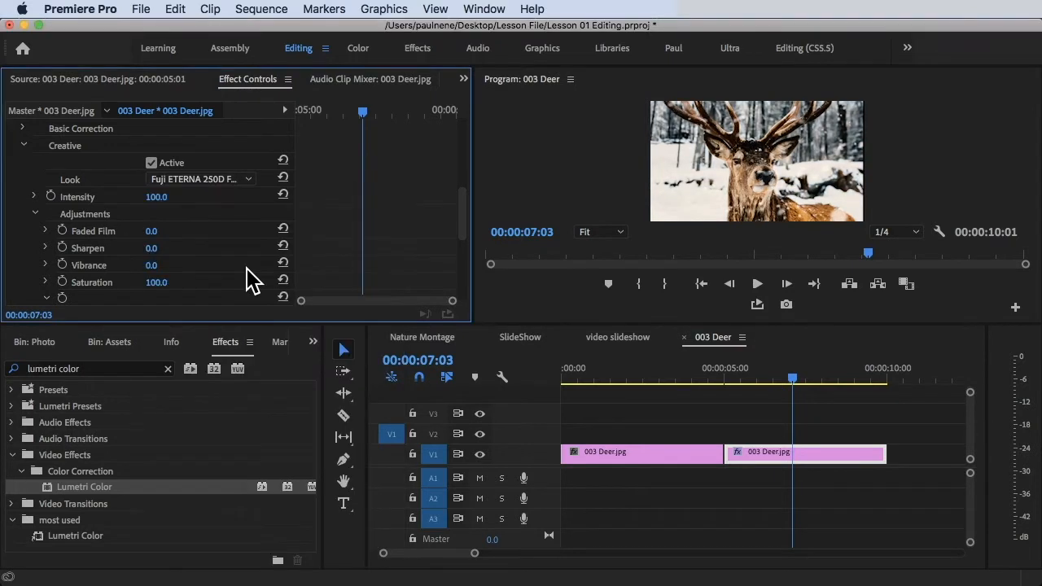
# Set the second clip's Lumetri Color Creative look to SL BIG LDR
pyautogui.click(229, 173)
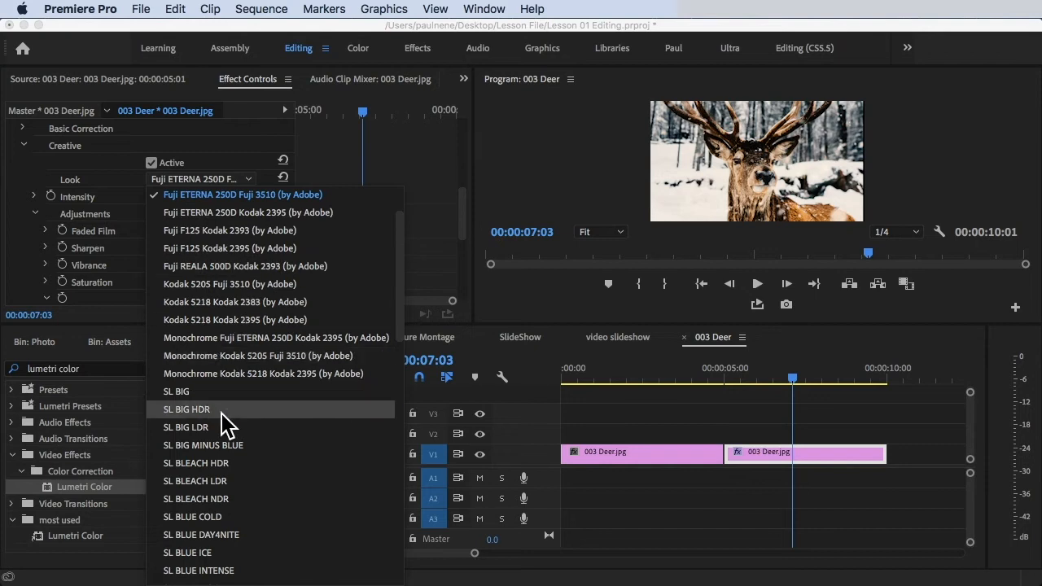
pyautogui.click(210, 180)
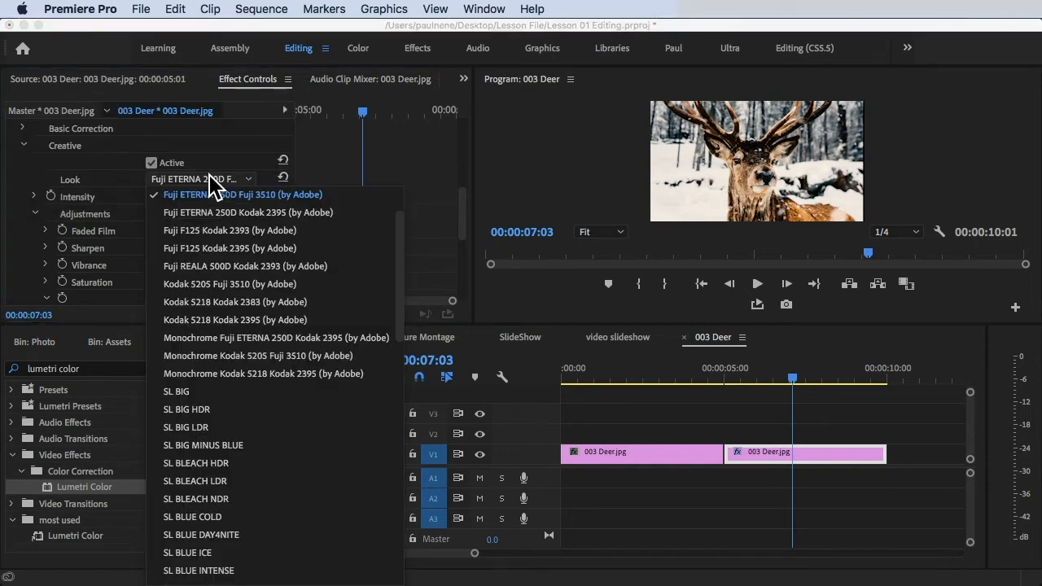
pyautogui.click(233, 427)
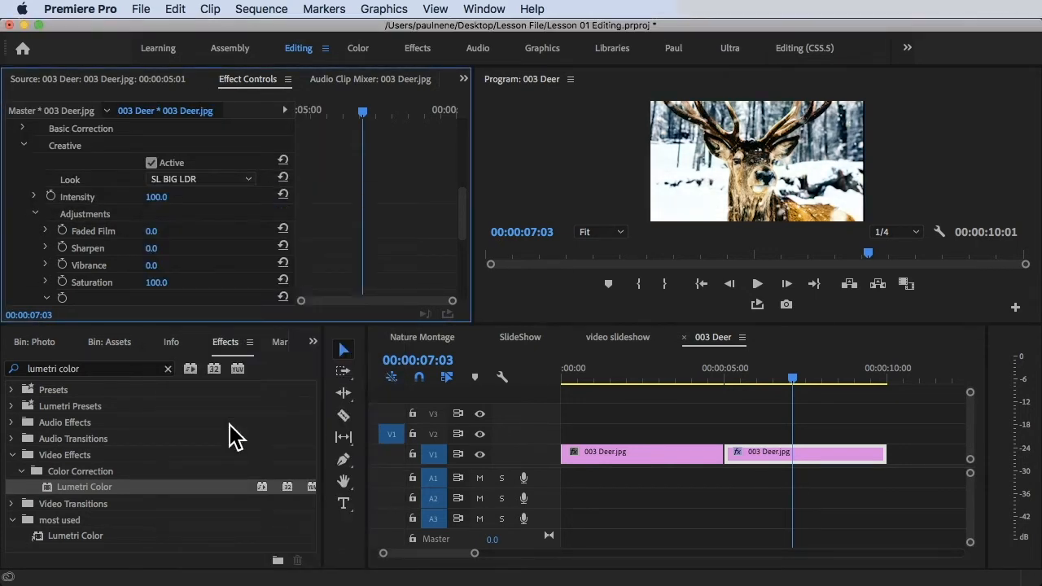
# Set the Saturation in the Creative adjustments of the second clip's Lumetri Color effect to 300
pyautogui.moveTo(720, 380); pyautogui.dragTo(777, 384)
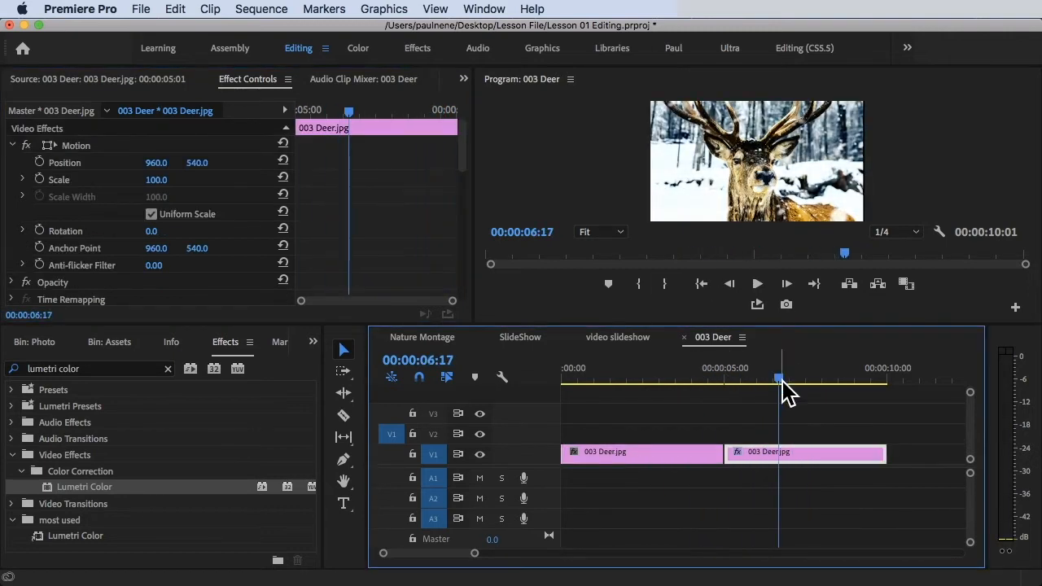
pyautogui.click(806, 455)
pyautogui.scroll(-10, 192, 280)
pyautogui.scroll(-5, 192, 280)
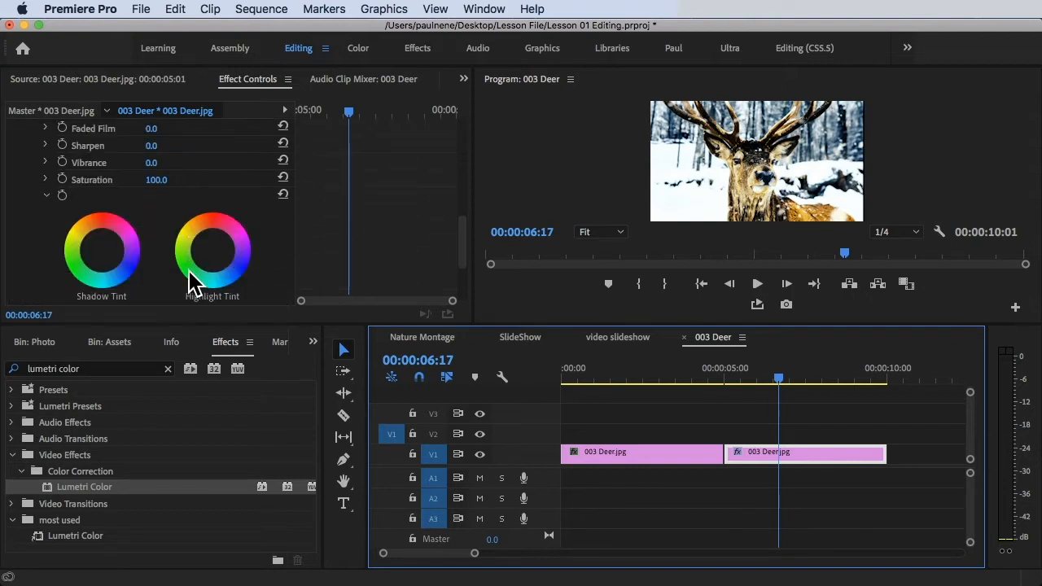
pyautogui.scroll(2, 193, 281)
pyautogui.moveTo(160, 181); pyautogui.dragTo(169, 186)
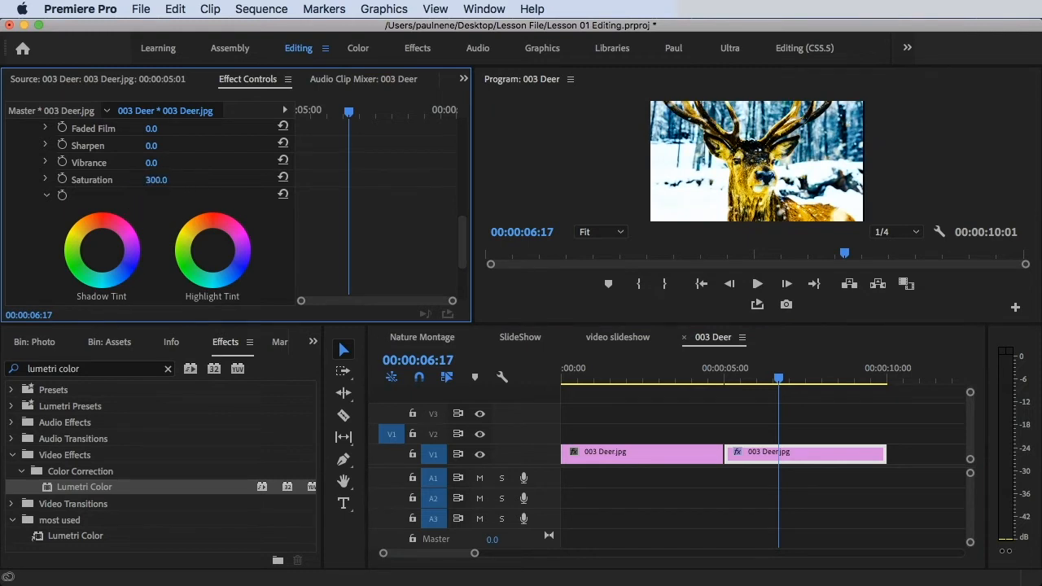
# Stack the graded 003 Deer.jpg clip on V2 directly above the original clip, starting at the beginning of the sequence
pyautogui.click(780, 365)
pyautogui.moveTo(779, 365); pyautogui.dragTo(785, 397)
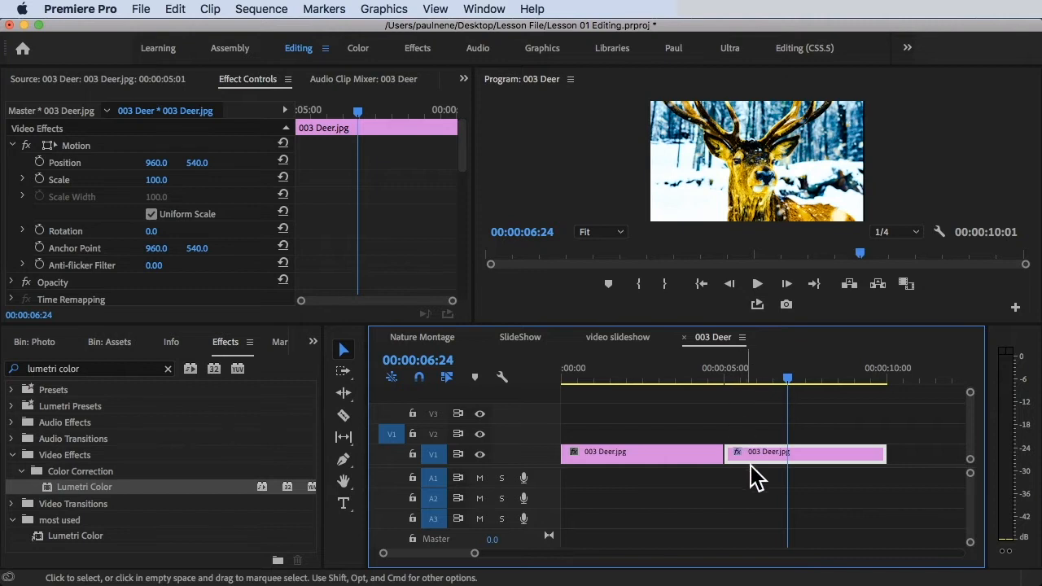
pyautogui.moveTo(769, 454); pyautogui.dragTo(590, 437)
pyautogui.moveTo(600, 375)
pyautogui.mouseDown()
pyautogui.moveTo(616, 376)
pyautogui.moveTo(590, 380)
pyautogui.moveTo(614, 385)
pyautogui.mouseUp()
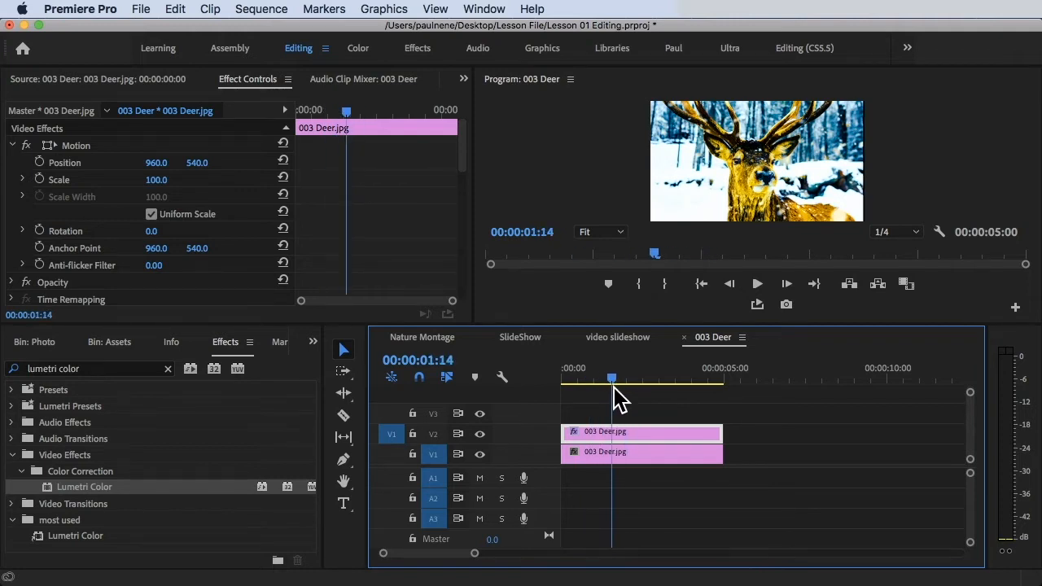
# Search the effects for "wipe" and apply the Wipe video transition to the start of the V2 clip
pyautogui.click(122, 372)
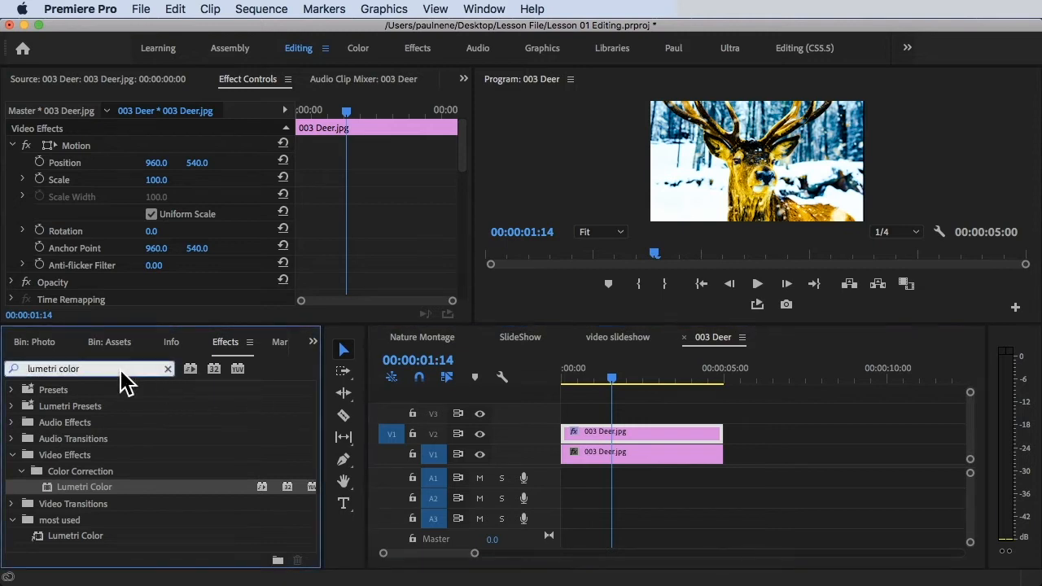
pyautogui.press('BackSpace')
pyautogui.press('BackSpace')
pyautogui.press('BackSpace')
pyautogui.press('BackSpace')
pyautogui.press('BackSpace')
pyautogui.press('BackSpace')
pyautogui.press('BackSpace')
pyautogui.press('BackSpace')
pyautogui.press('BackSpace')
pyautogui.press('BackSpace')
pyautogui.press('BackSpace')
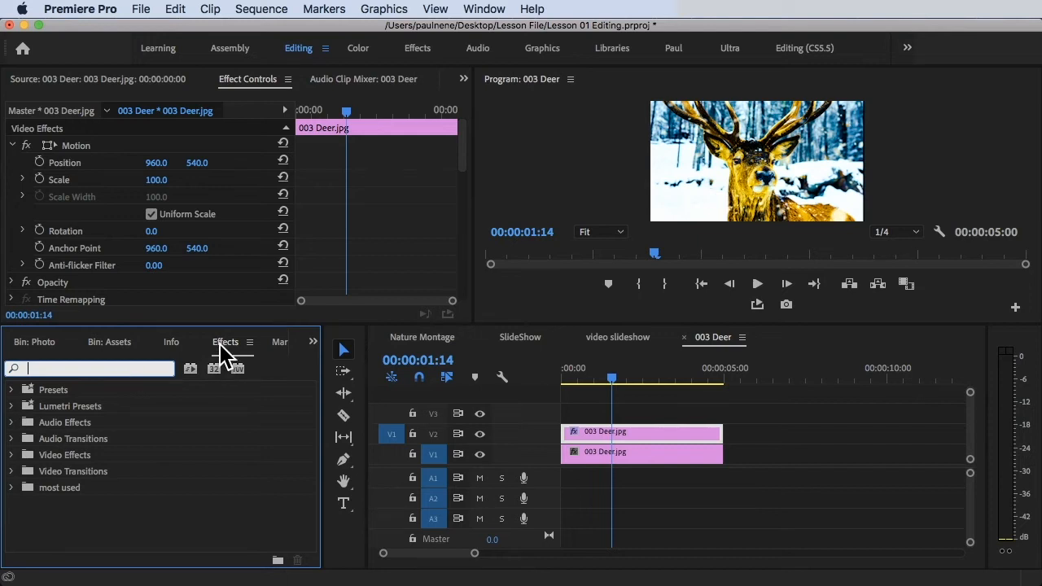
pyautogui.write('wip')
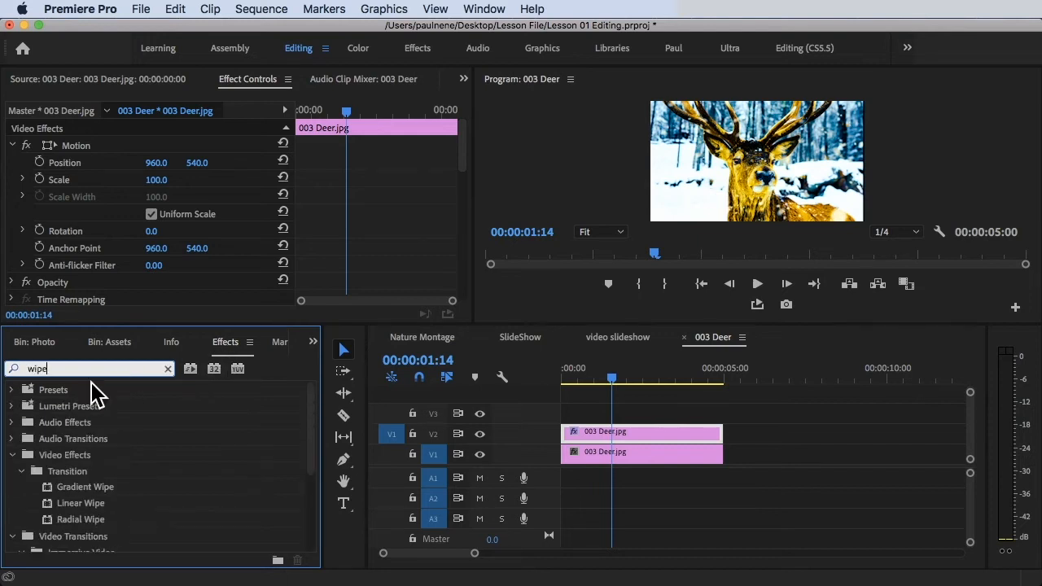
pyautogui.write('e')
pyautogui.scroll(-5, 118, 506)
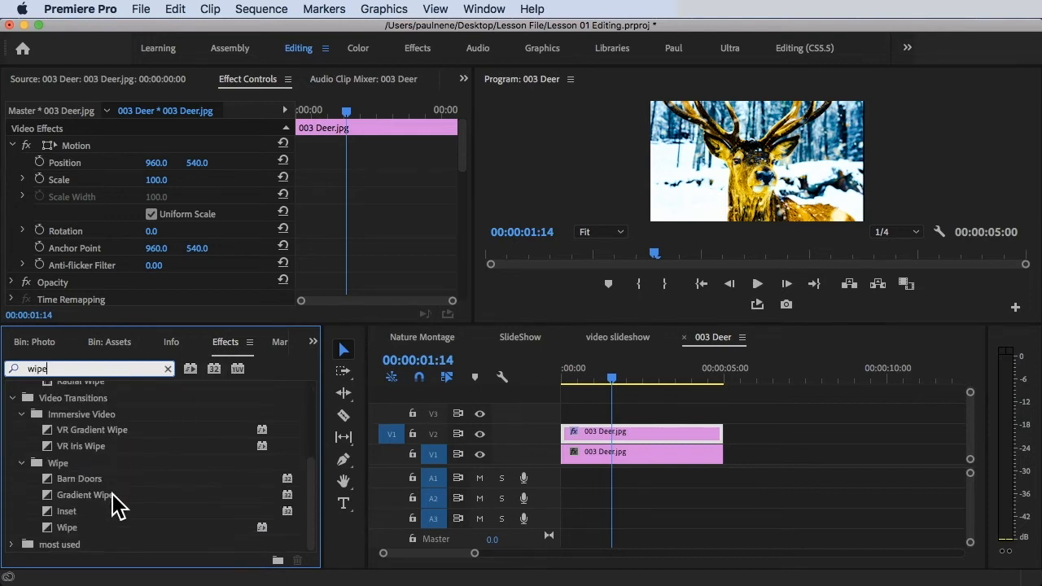
pyautogui.click(63, 531)
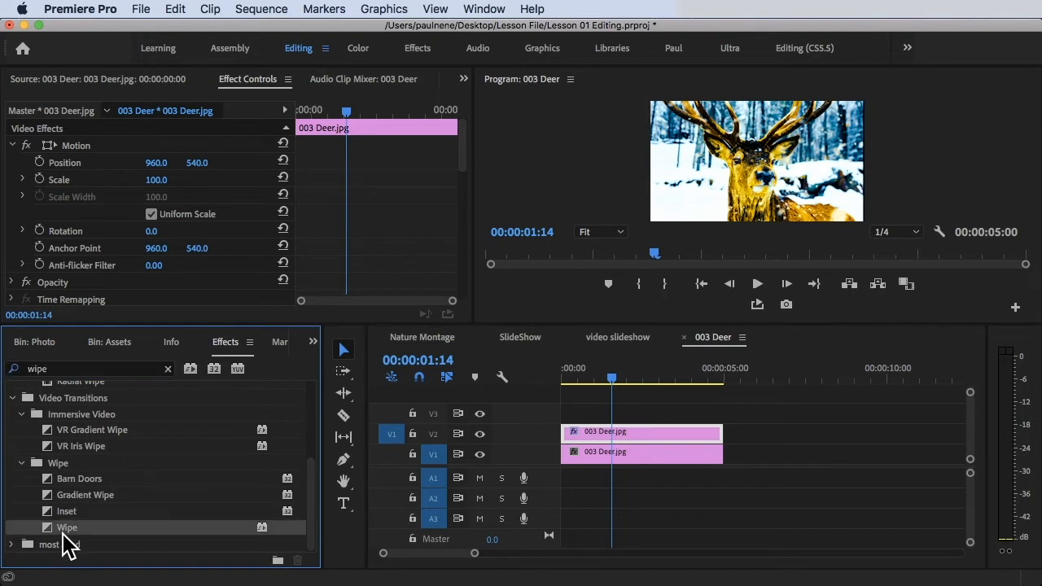
pyautogui.moveTo(67, 529); pyautogui.dragTo(567, 430)
pyautogui.moveTo(612, 372); pyautogui.dragTo(607, 369)
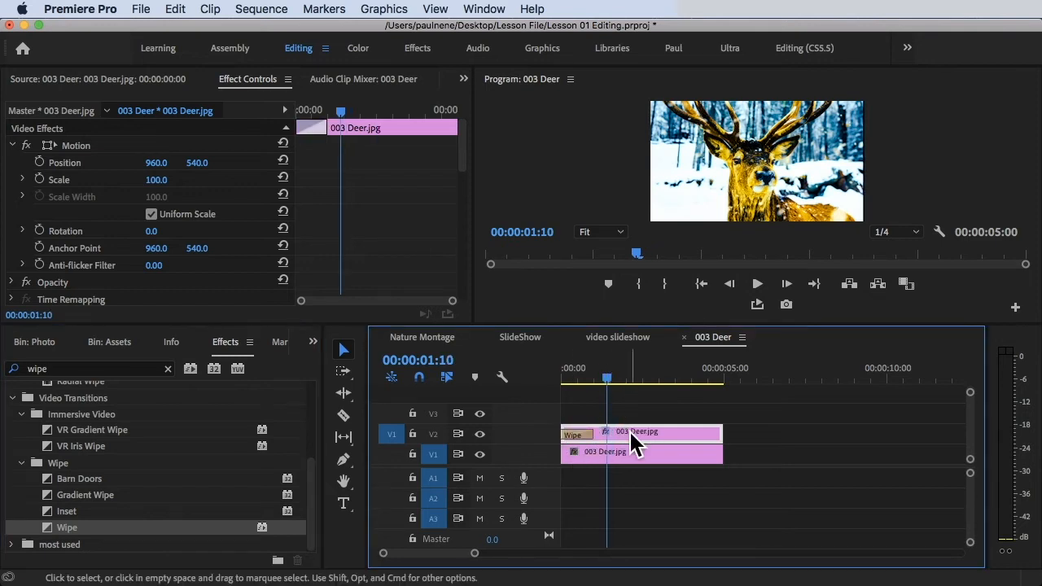
# Trim the start of the V2 clip to 00:00:01:10 and play the sequence from the beginning to preview the wipe
pyautogui.moveTo(565, 426); pyautogui.dragTo(610, 427)
pyautogui.moveTo(610, 371); pyautogui.dragTo(555, 377)
pyautogui.press('space')
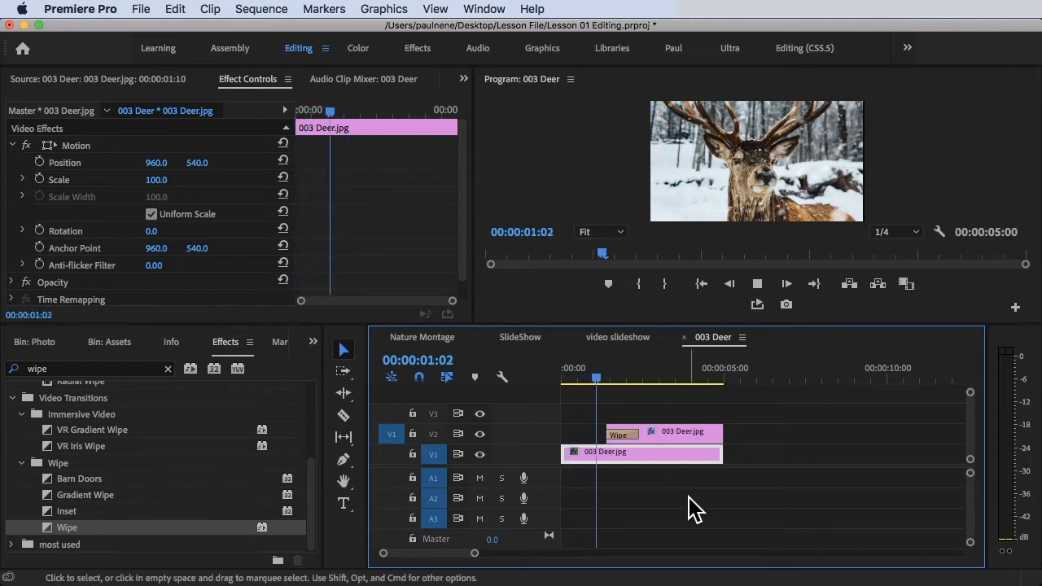
pyautogui.press('space')
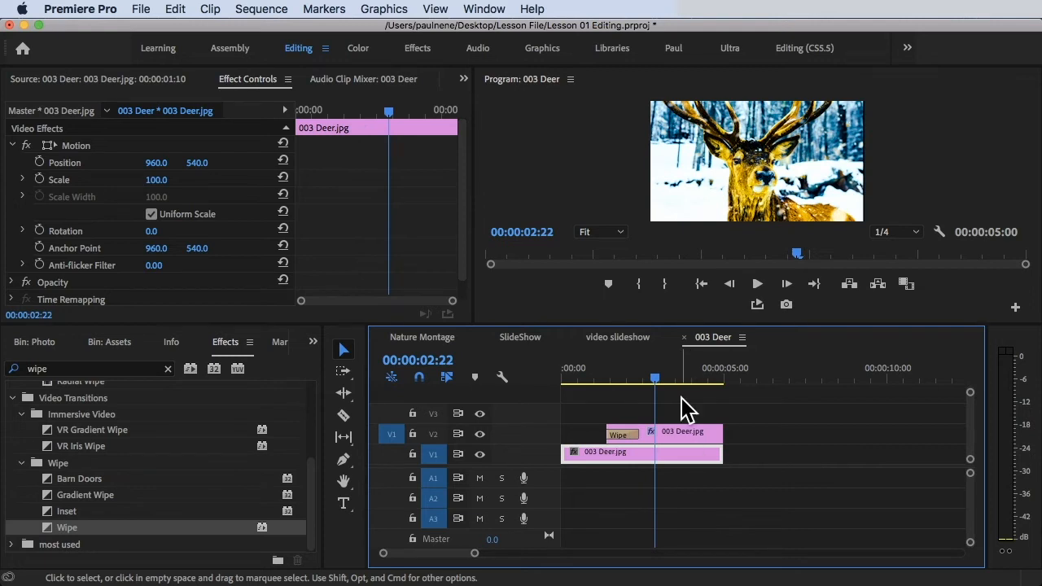
pyautogui.click(625, 438)
pyautogui.doubleClick(626, 435)
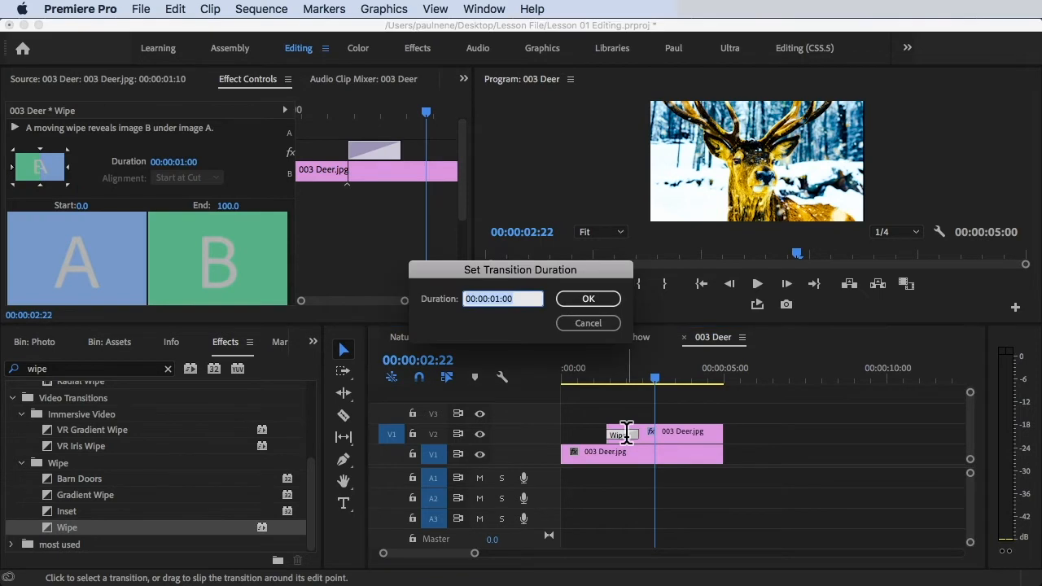
pyautogui.click(609, 322)
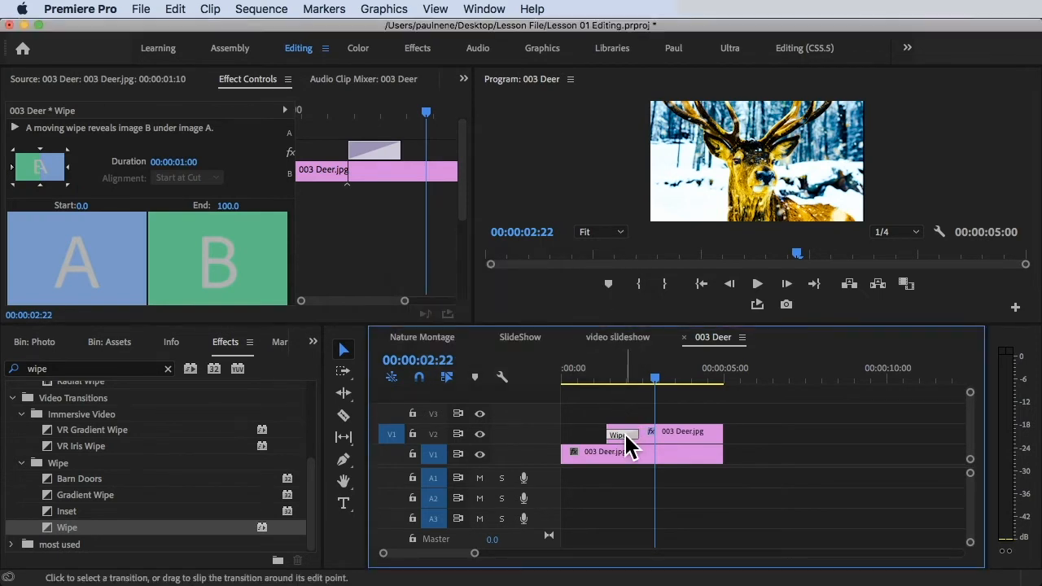
# Shorten the Wipe transition on the V2 clip to about half its length and play it back
pyautogui.moveTo(631, 433); pyautogui.dragTo(611, 429)
pyautogui.click(594, 370)
pyautogui.press('space')
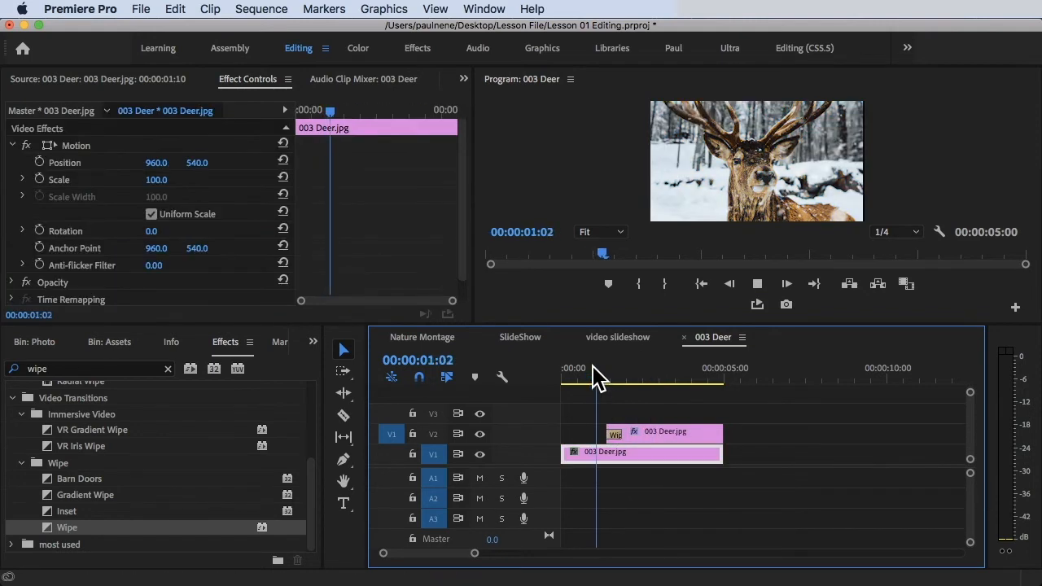
pyautogui.press('space')
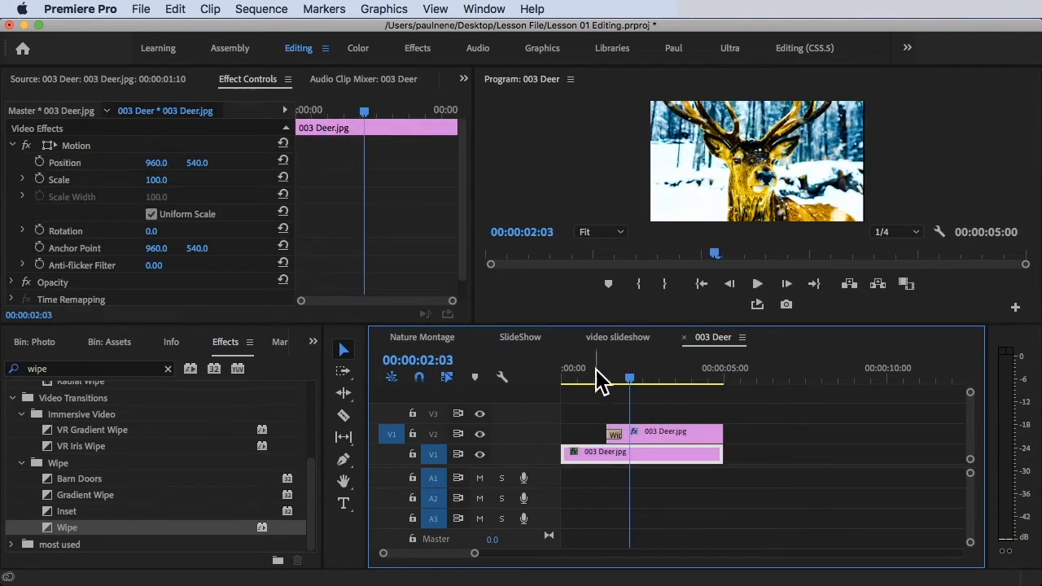
# Lengthen the Wipe transition on the V2 clip to 00:00:01:22 and play it back
pyautogui.click(618, 439)
pyautogui.click(620, 432)
pyautogui.moveTo(616, 432); pyautogui.dragTo(662, 431)
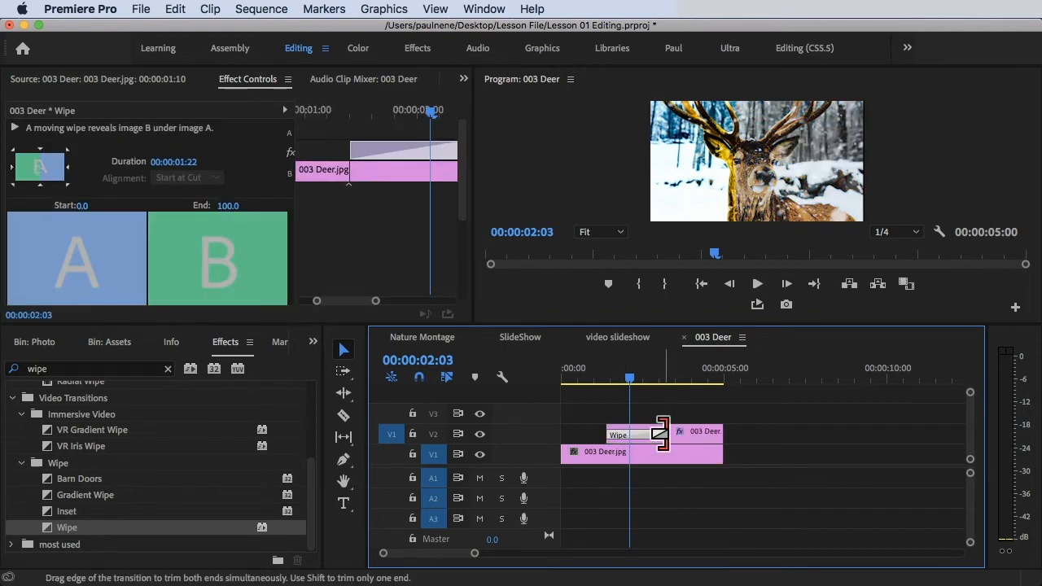
pyautogui.click(587, 373)
pyautogui.press('space')
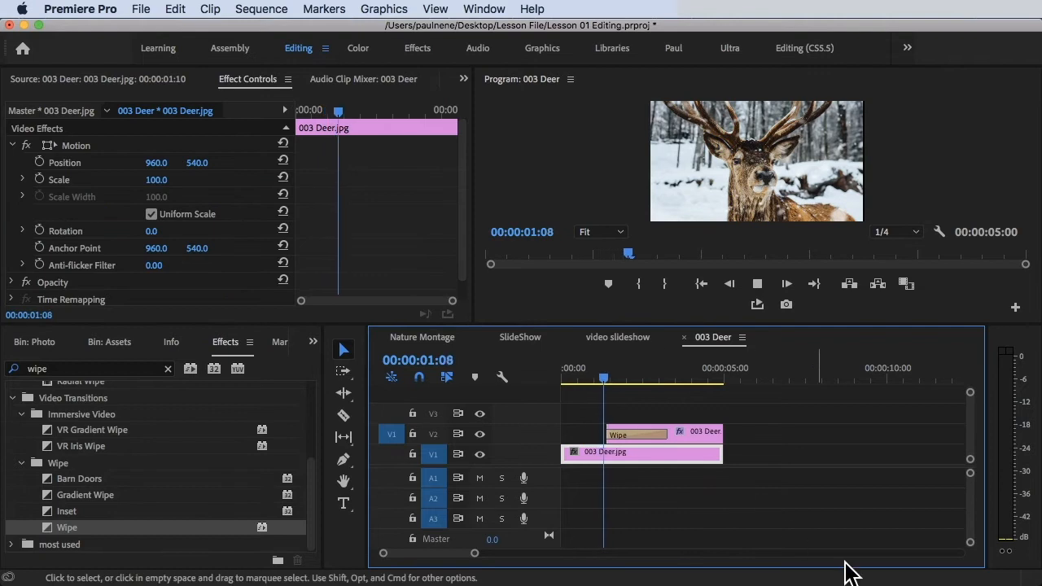
pyautogui.press('space')
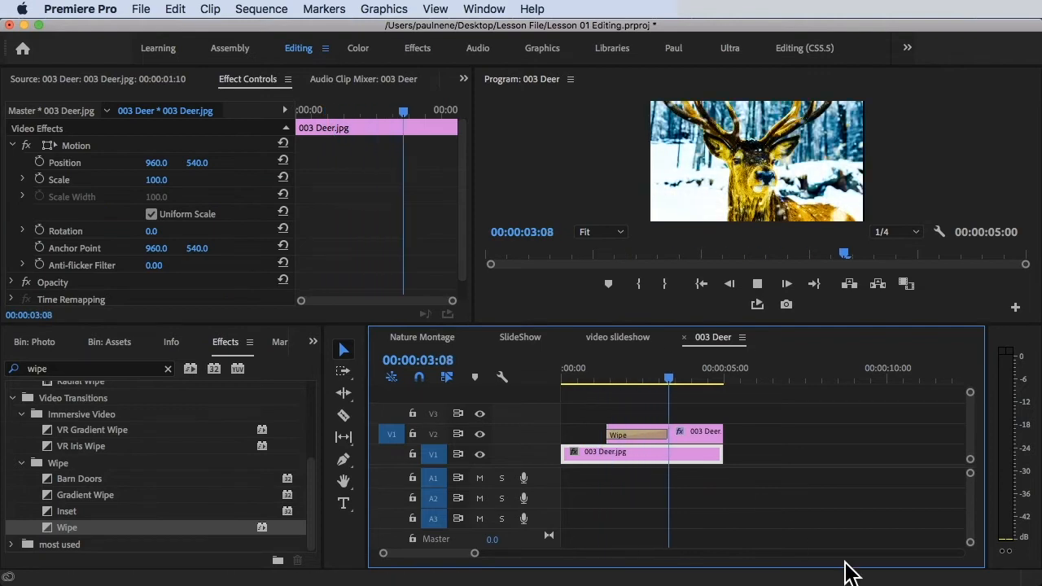
# Try making the Wipe transition travel from the bottom of the image to the top and play it back
pyautogui.click(638, 373)
pyautogui.click(641, 432)
pyautogui.doubleClick(641, 431)
pyautogui.click(591, 325)
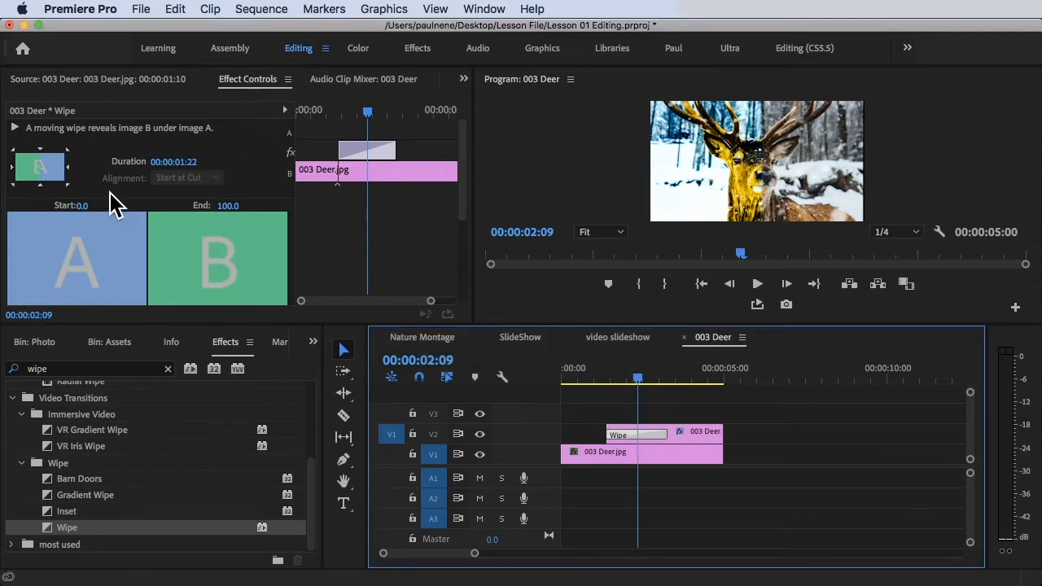
pyautogui.click(41, 151)
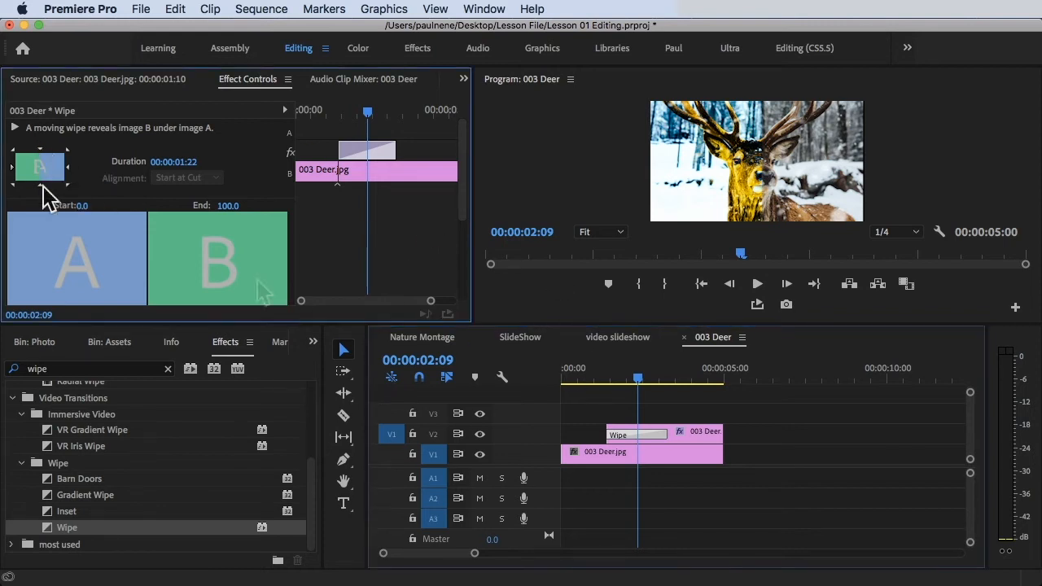
pyautogui.click(582, 377)
pyautogui.press('space')
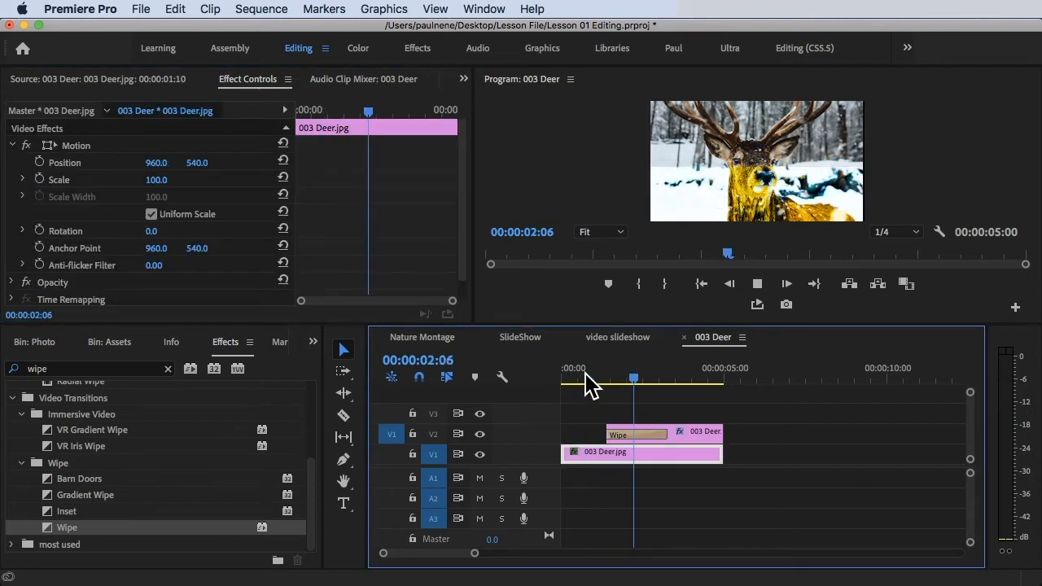
pyautogui.press('space')
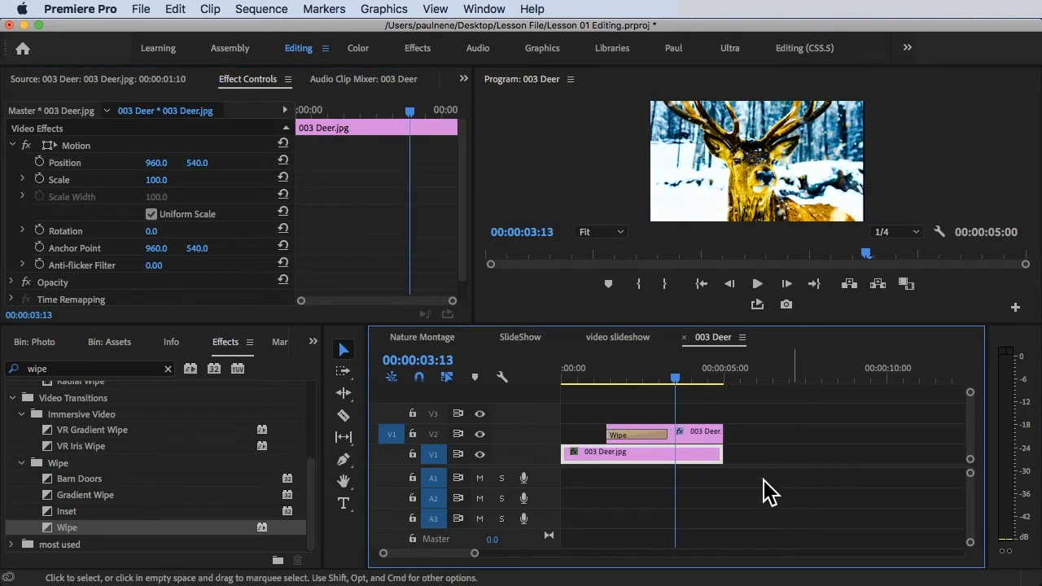
# Switch the Wipe transition to travel from left to right across the image and preview it
pyautogui.click(643, 435)
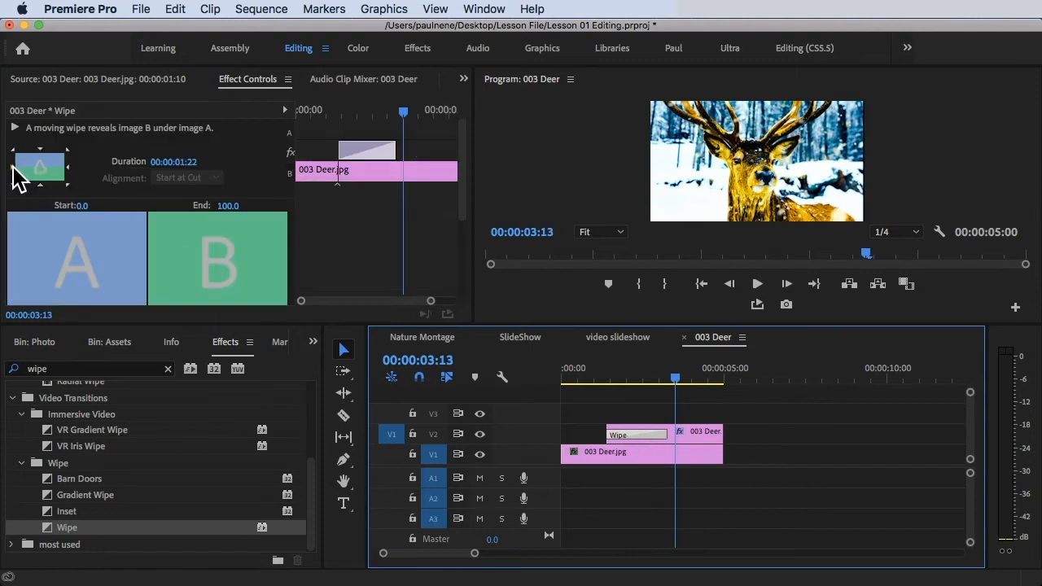
pyautogui.click(605, 379)
pyautogui.press('space')
pyautogui.press('space')
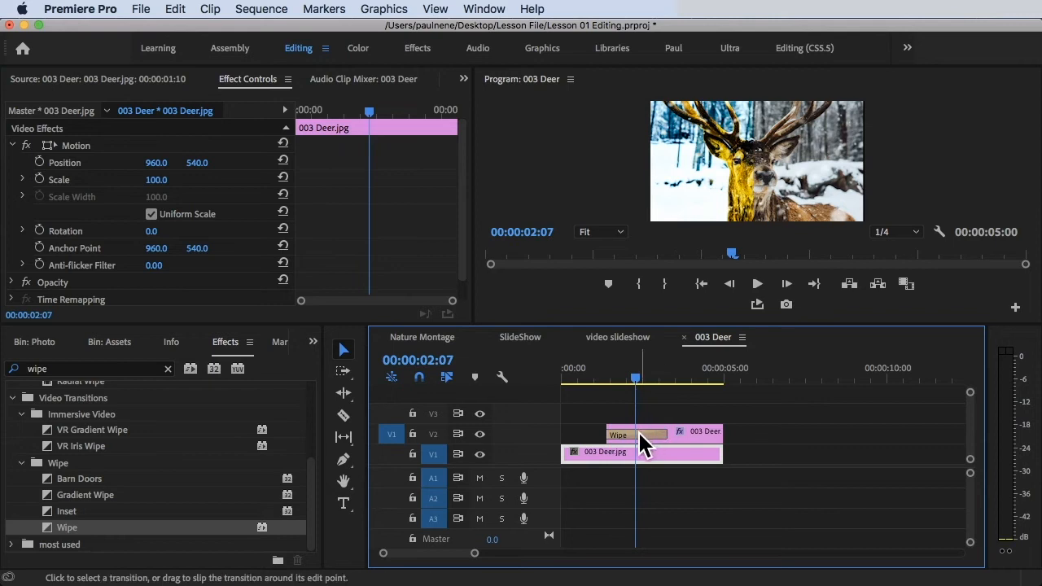
# Set the Wipe transition to travel from right to left across the image and play it back
pyautogui.click(638, 431)
pyautogui.click(70, 168)
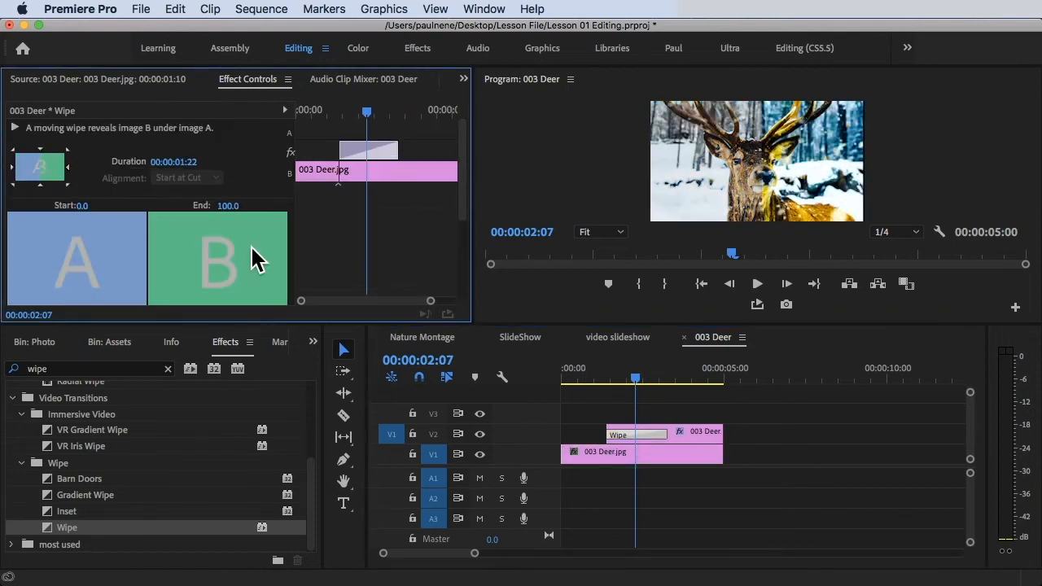
pyautogui.click(581, 378)
pyautogui.press('space')
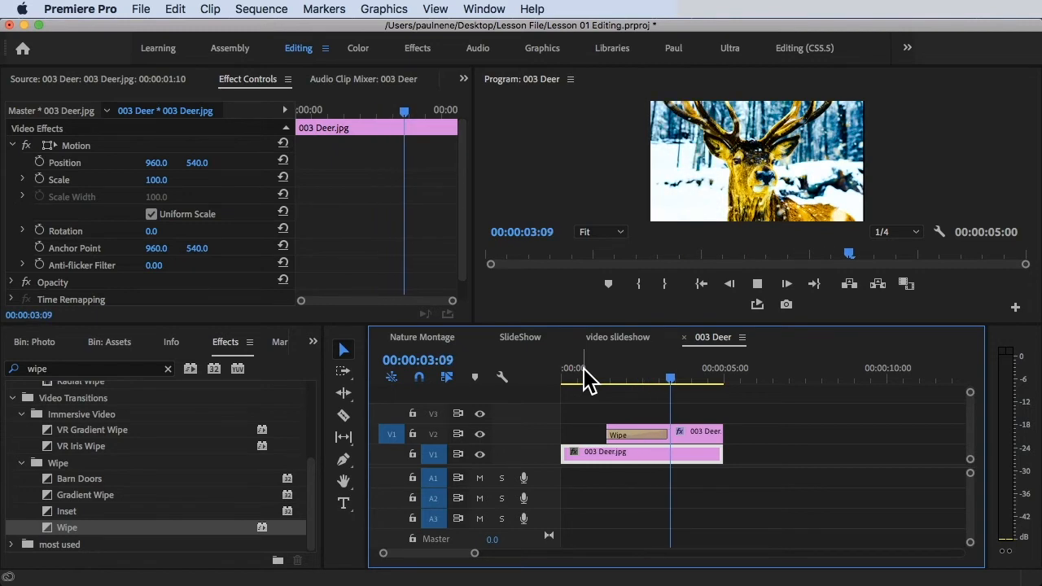
pyautogui.press('space')
# Replay the wipe from just before the transition and again from the start of the sequence
pyautogui.click(648, 435)
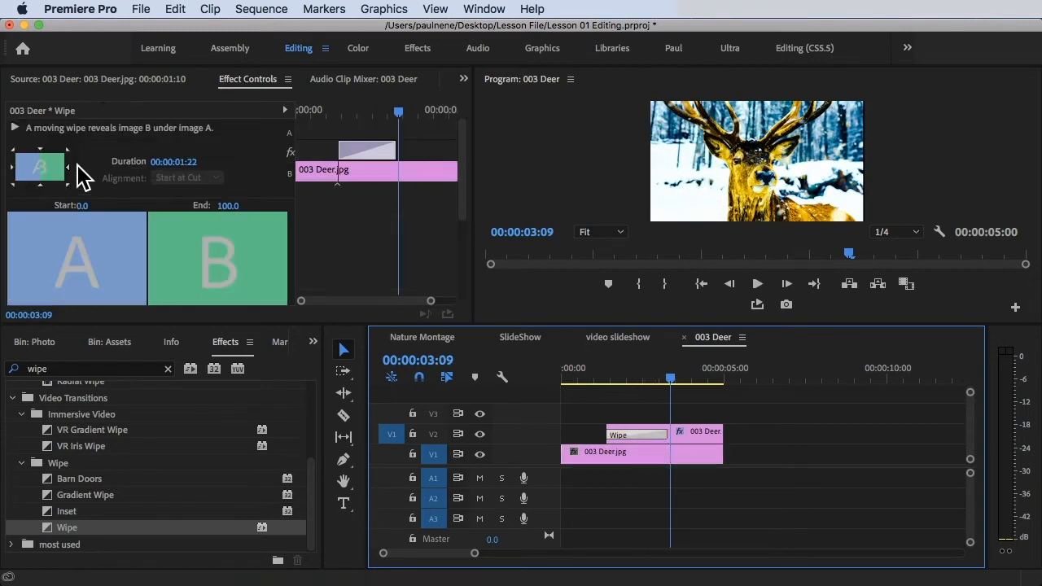
pyautogui.click(593, 377)
pyautogui.press('space')
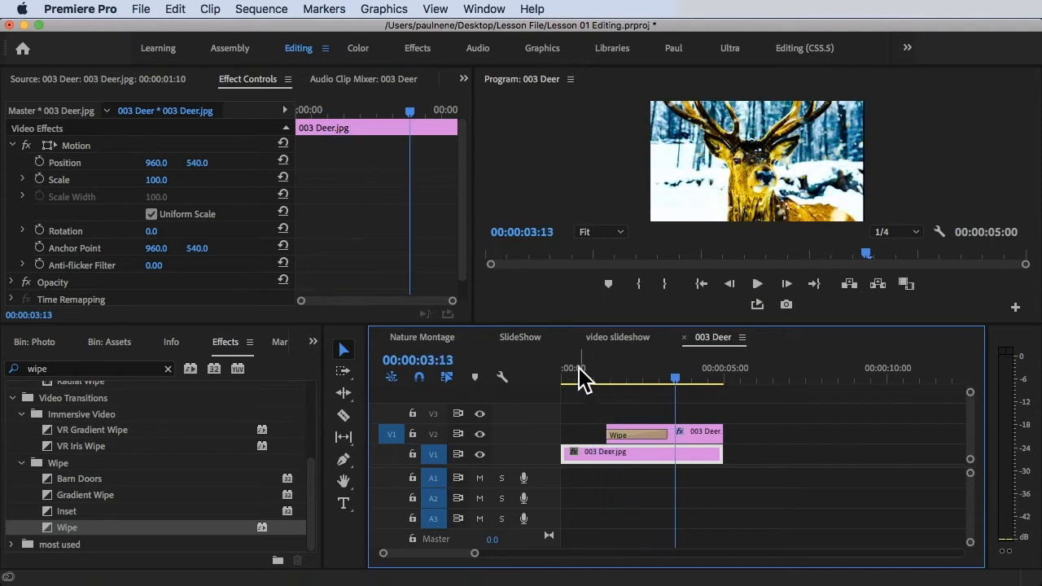
pyautogui.click(560, 376)
pyautogui.press('space')
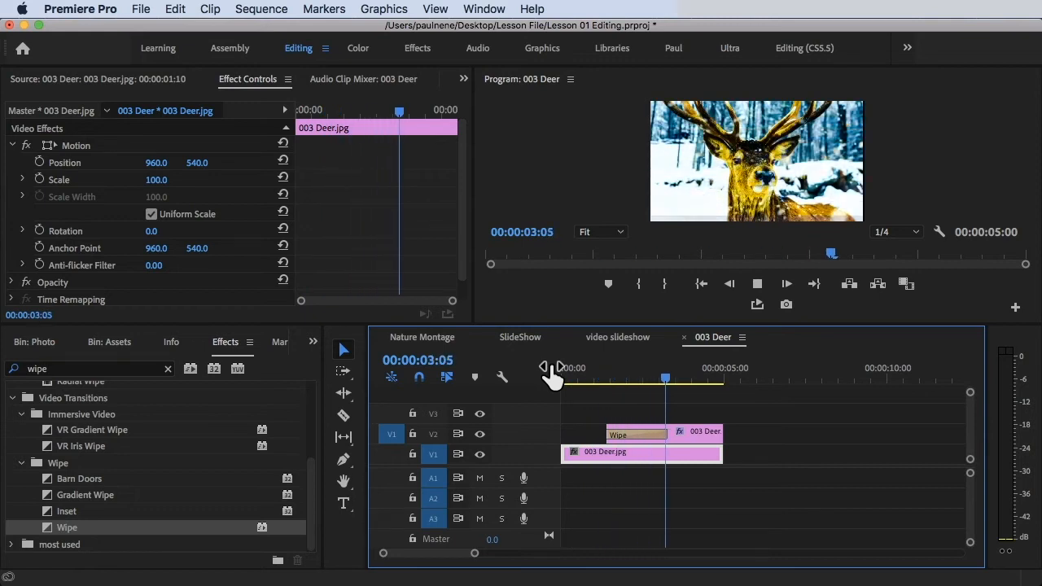
pyautogui.press('space')
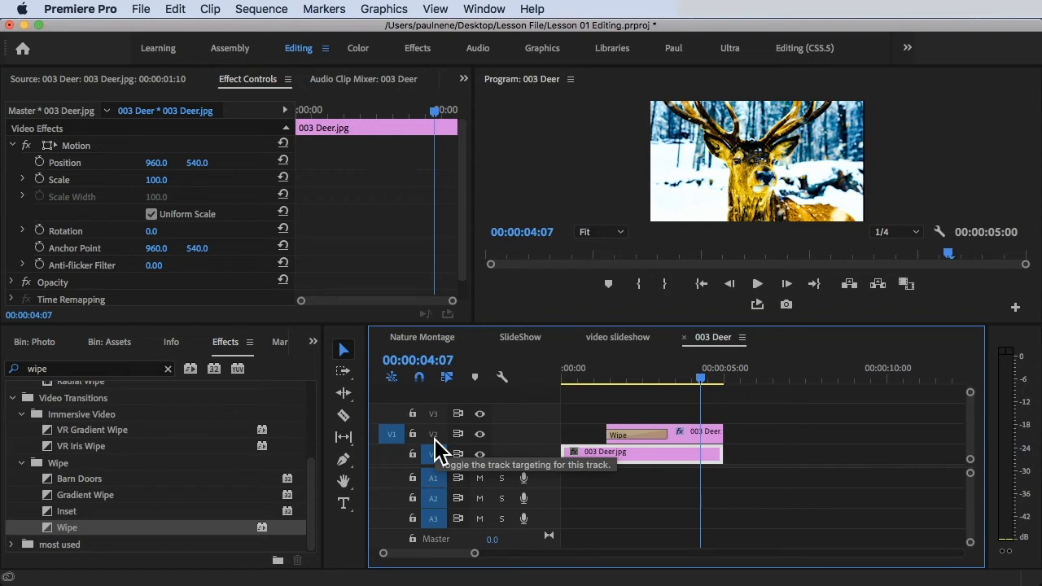
# Replace the current effects search with "crop" to find the Crop video effect
pyautogui.click(244, 351)
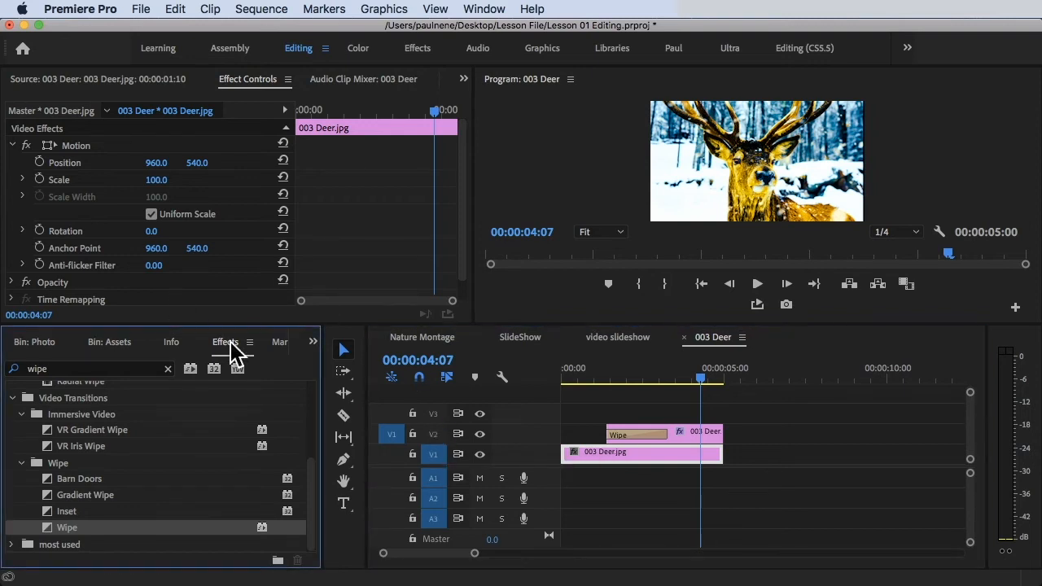
pyautogui.click(115, 372)
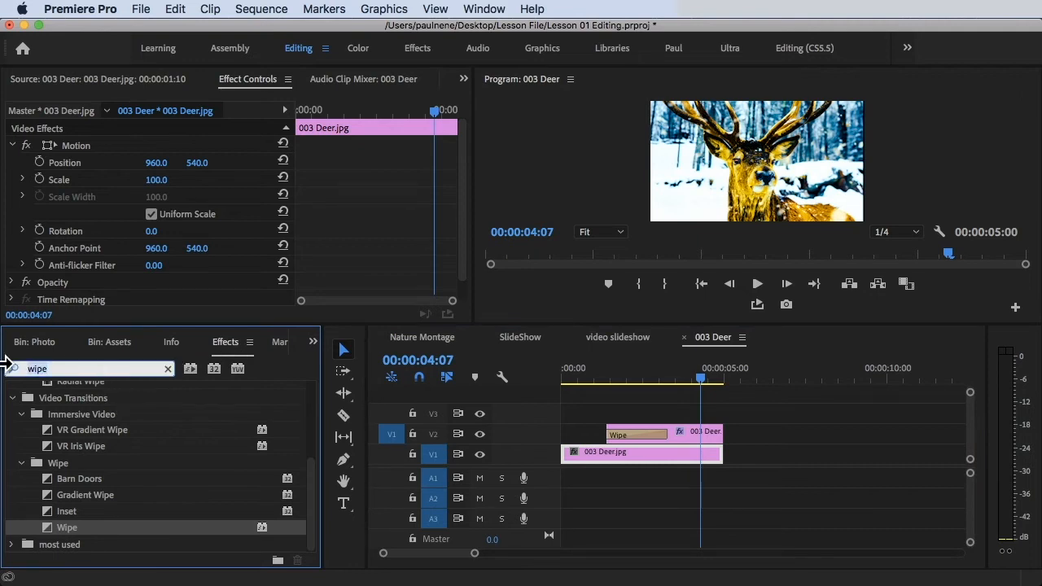
pyautogui.press('super+a')
pyautogui.write('crop')
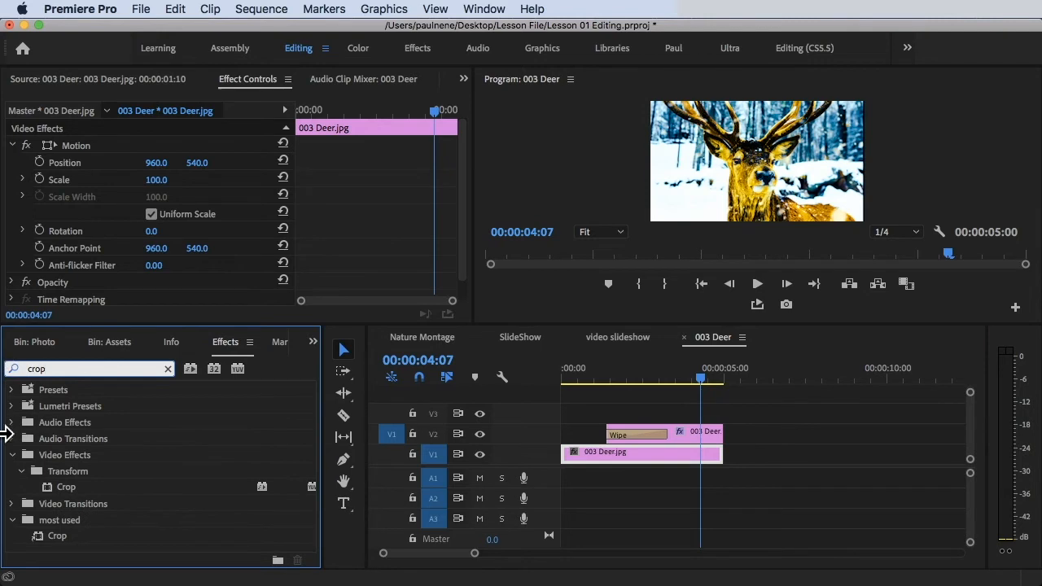
# Remove the Wipe transition from the start of the graded deer clip on V2
pyautogui.click(74, 506)
pyautogui.click(70, 489)
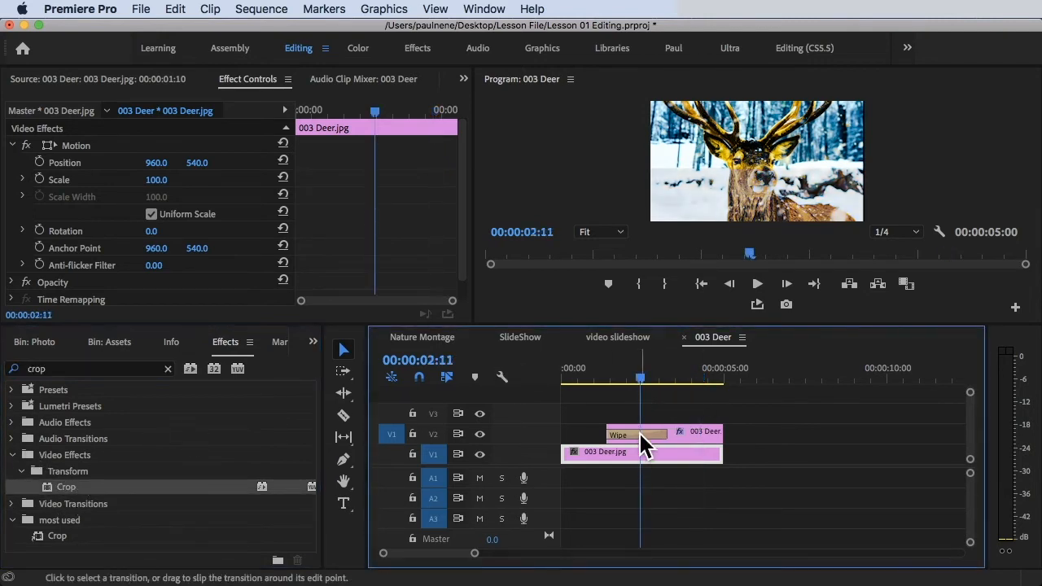
pyautogui.click(640, 434)
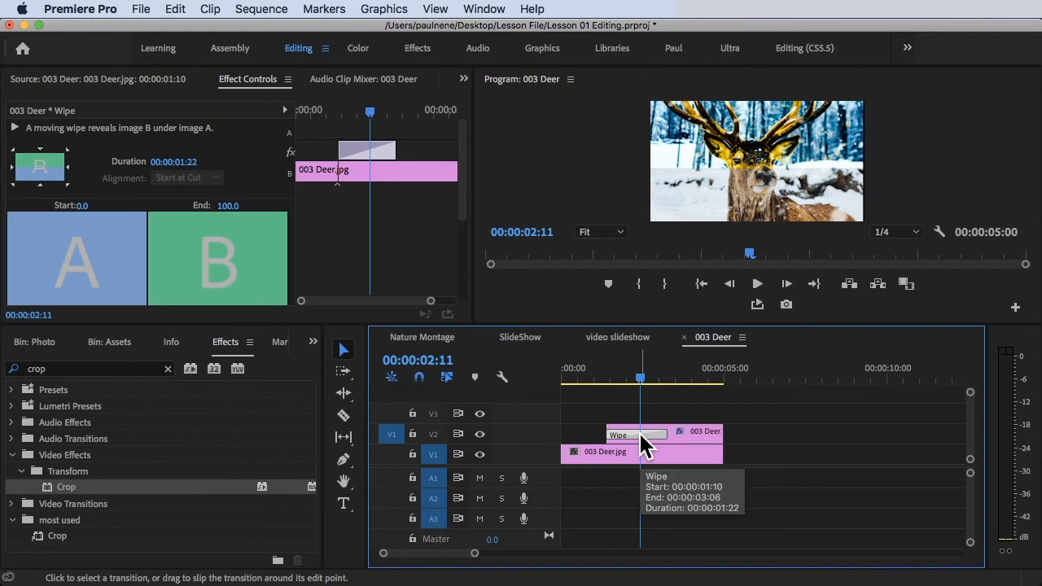
pyautogui.press('Delete')
# Apply the Crop video effect to the deer clip on V2 and bring up its Crop settings in Effect Controls
pyautogui.click(60, 490)
pyautogui.moveTo(59, 490); pyautogui.dragTo(640, 432)
pyautogui.moveTo(640, 371); pyautogui.dragTo(643, 369)
pyautogui.doubleClick(644, 431)
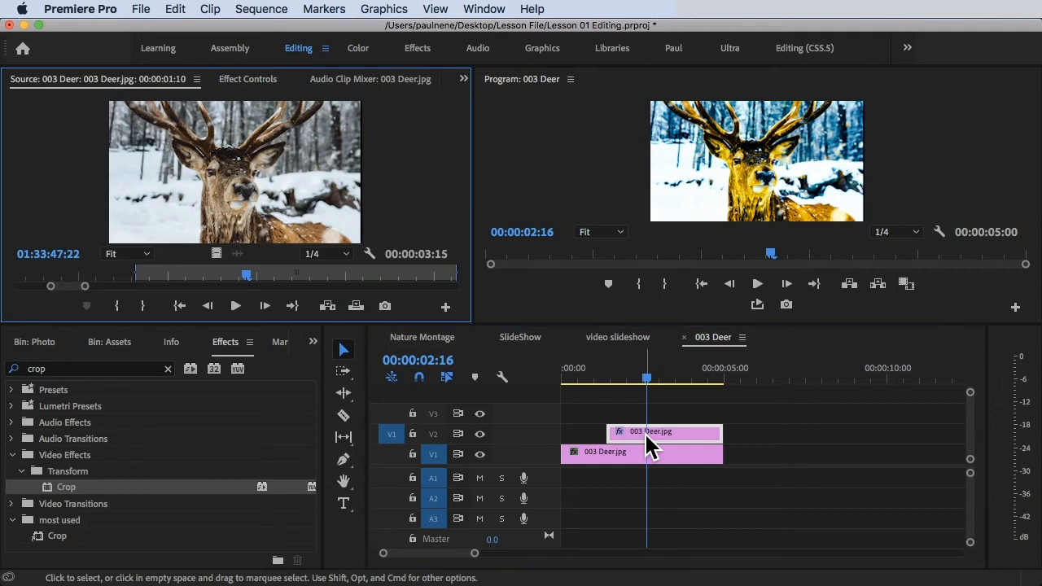
pyautogui.click(247, 81)
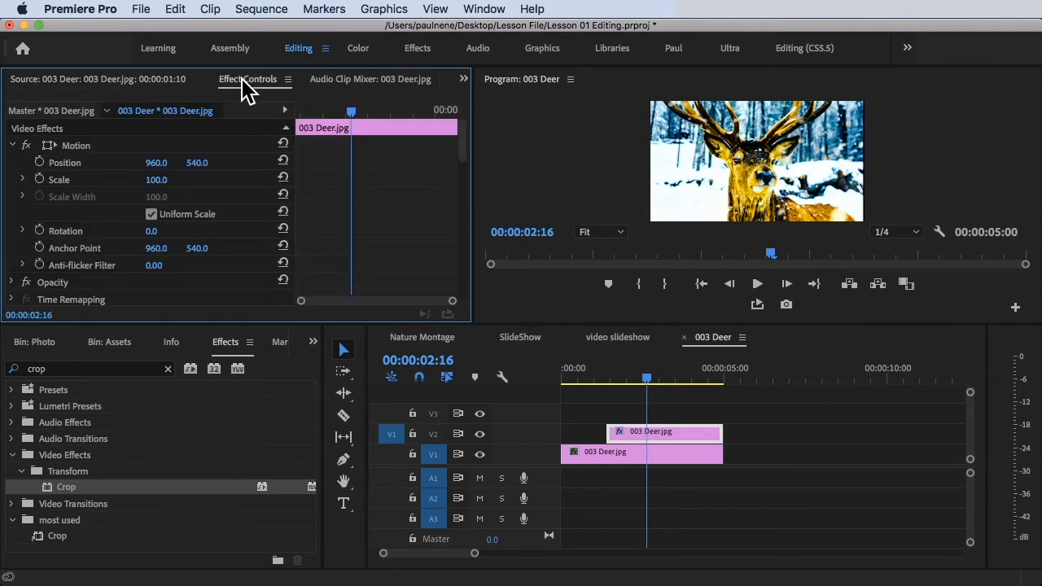
pyautogui.scroll(-5, 139, 221)
pyautogui.scroll(-10, 139, 232)
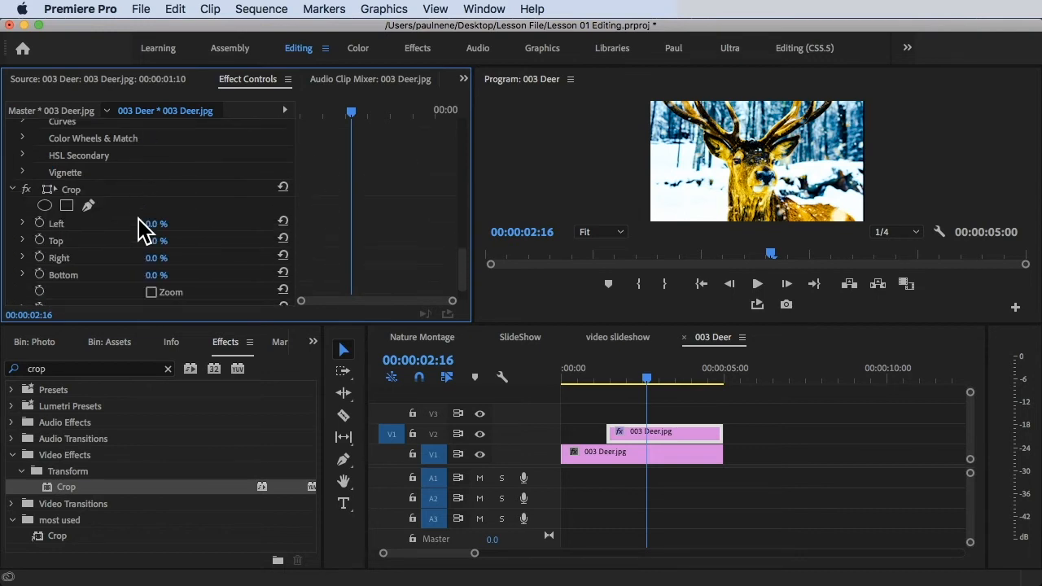
pyautogui.scroll(-2, 139, 231)
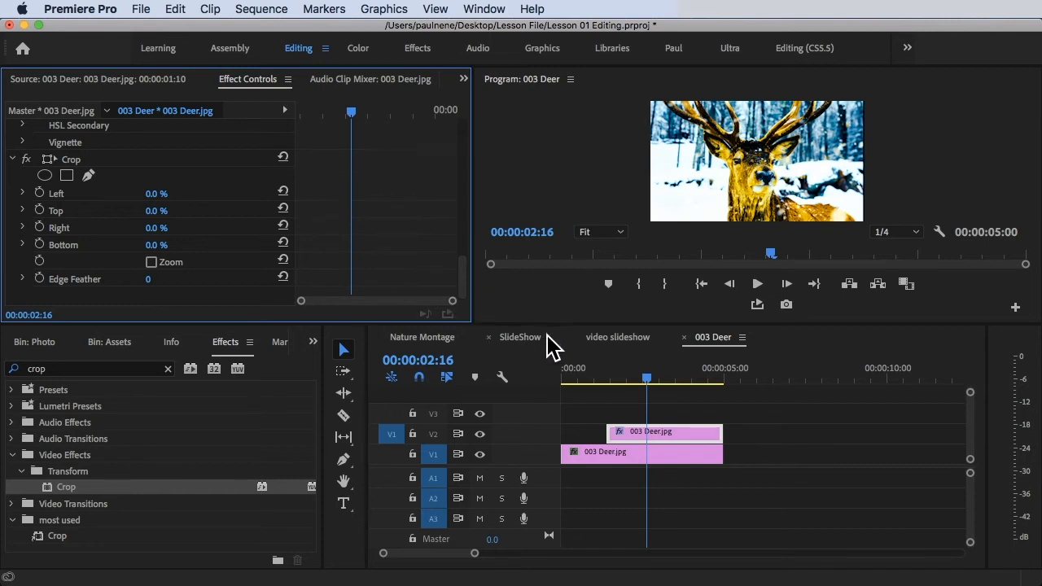
# At the start of the V2 clip, 00:00:01:10, set the Crop Left value to 100% and turn on its keyframing
pyautogui.click(601, 377)
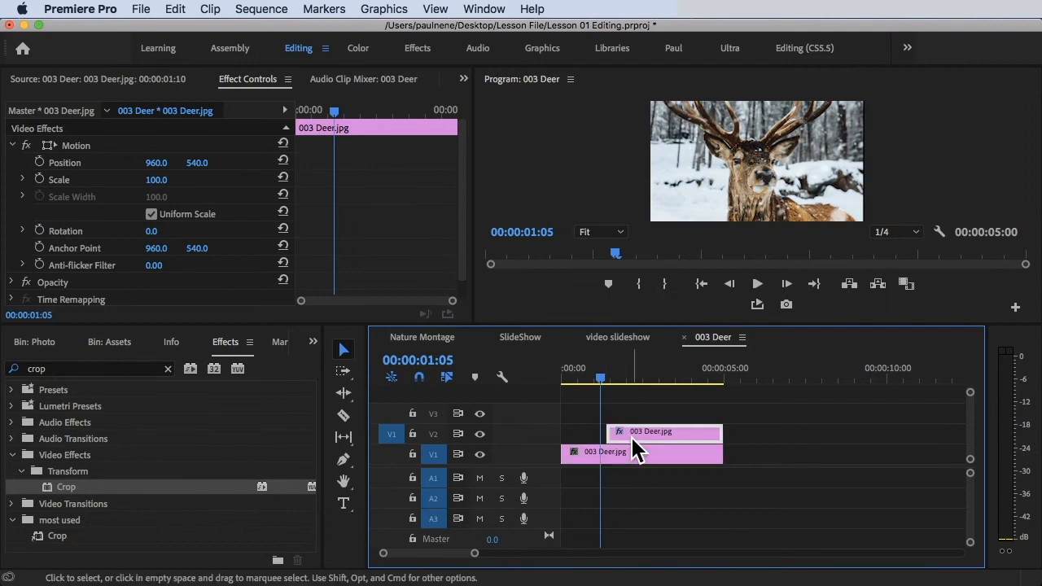
pyautogui.click(608, 374)
pyautogui.moveTo(610, 375); pyautogui.dragTo(606, 376)
pyautogui.click(639, 432)
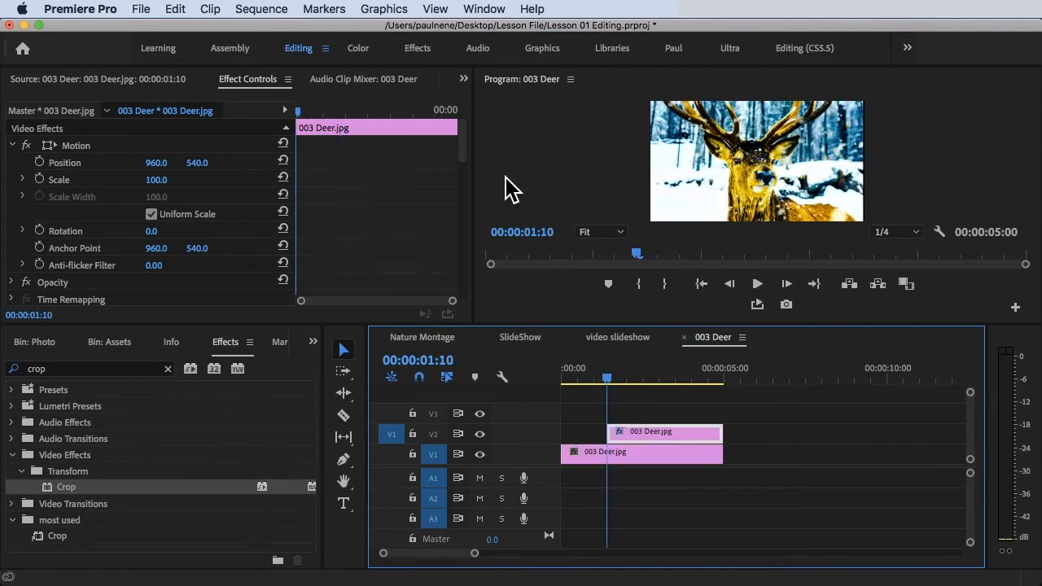
pyautogui.scroll(-5, 171, 264)
pyautogui.scroll(-10, 171, 264)
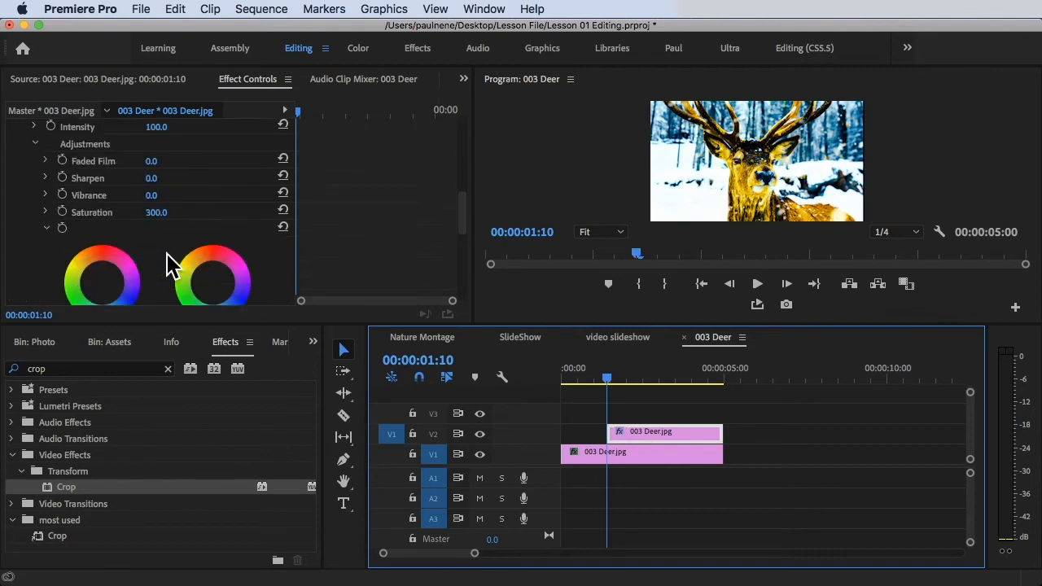
pyautogui.click(152, 194)
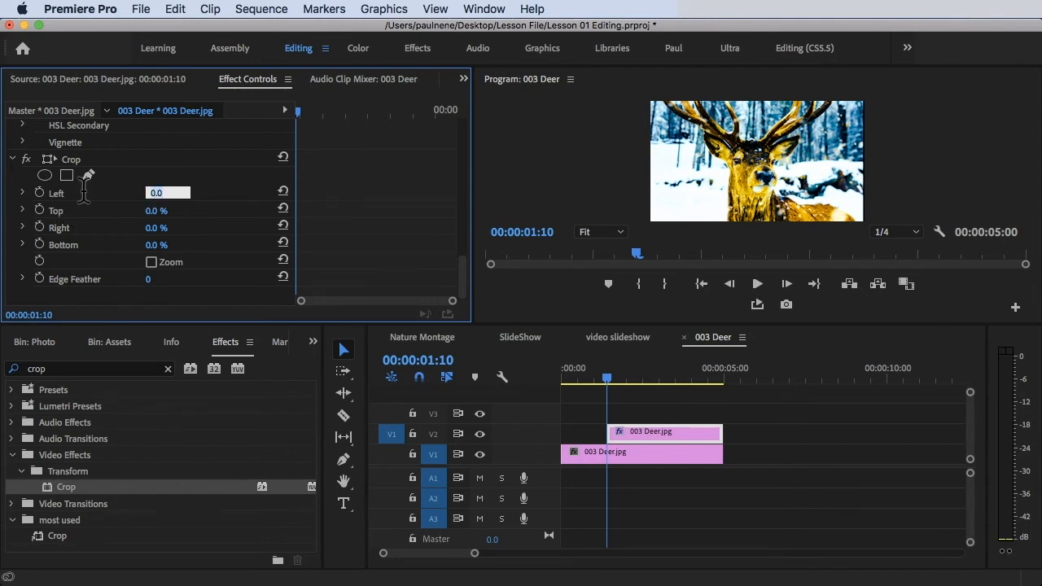
pyautogui.press('Return')
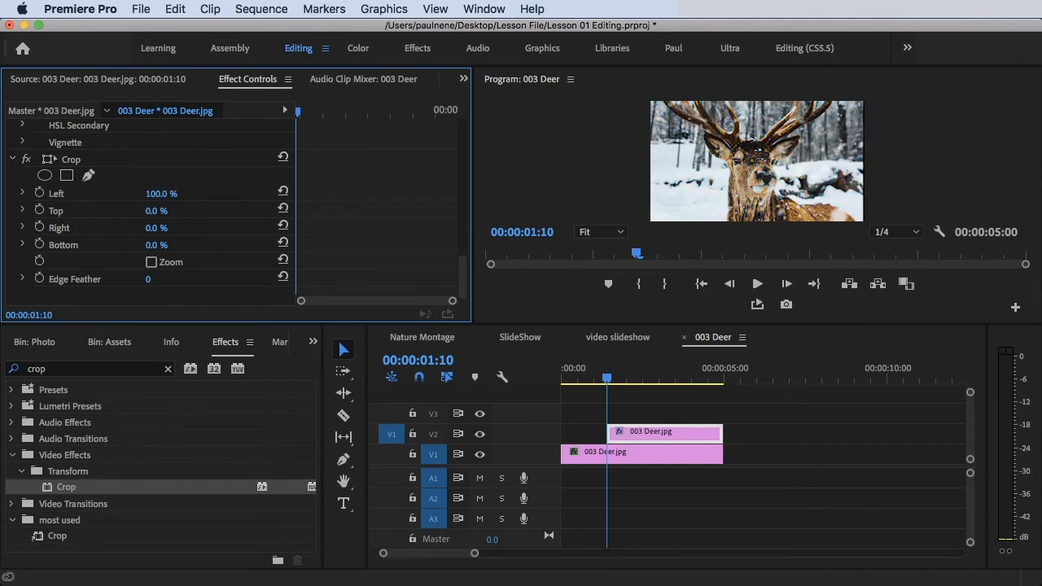
pyautogui.click(39, 194)
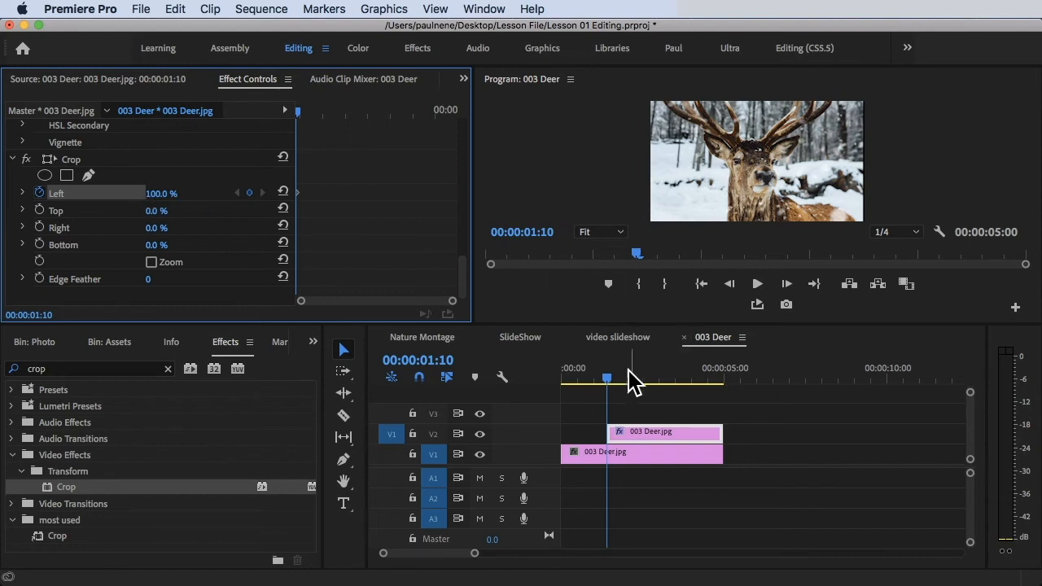
# Play the sequence from before the V2 clip to preview the cropped start
pyautogui.click(582, 374)
pyautogui.press('space')
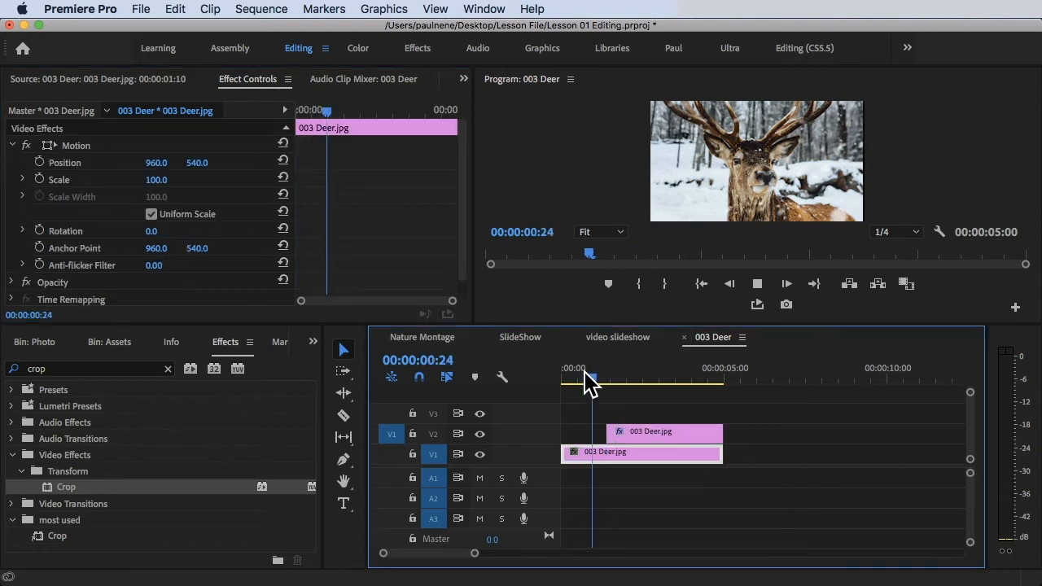
pyautogui.press('space')
# Add a Crop Left keyframe of 0% at 00:00:02:06 on the V2 clip and play back the reveal
pyautogui.click(682, 428)
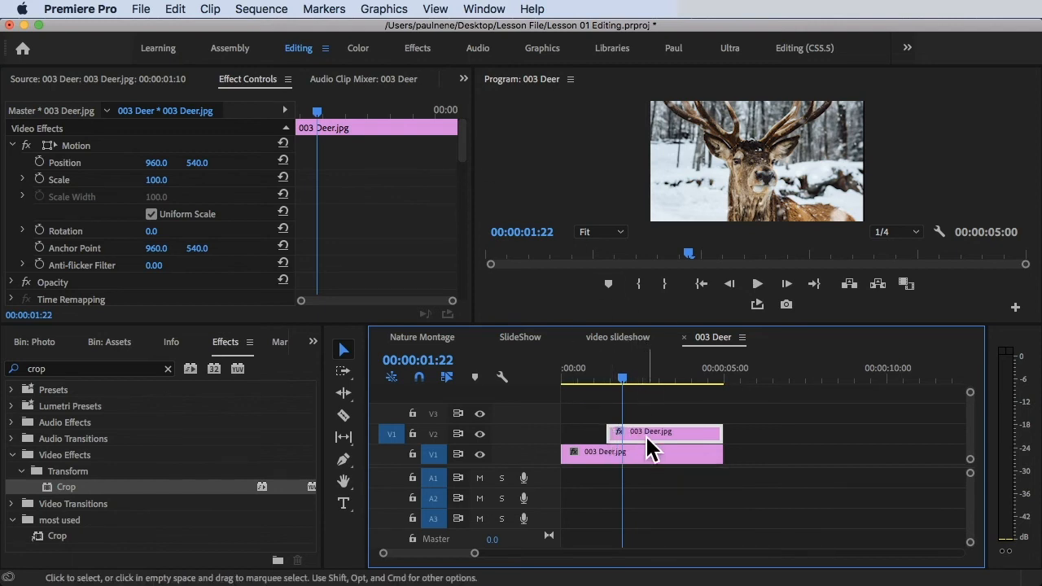
pyautogui.scroll(-3, 205, 254)
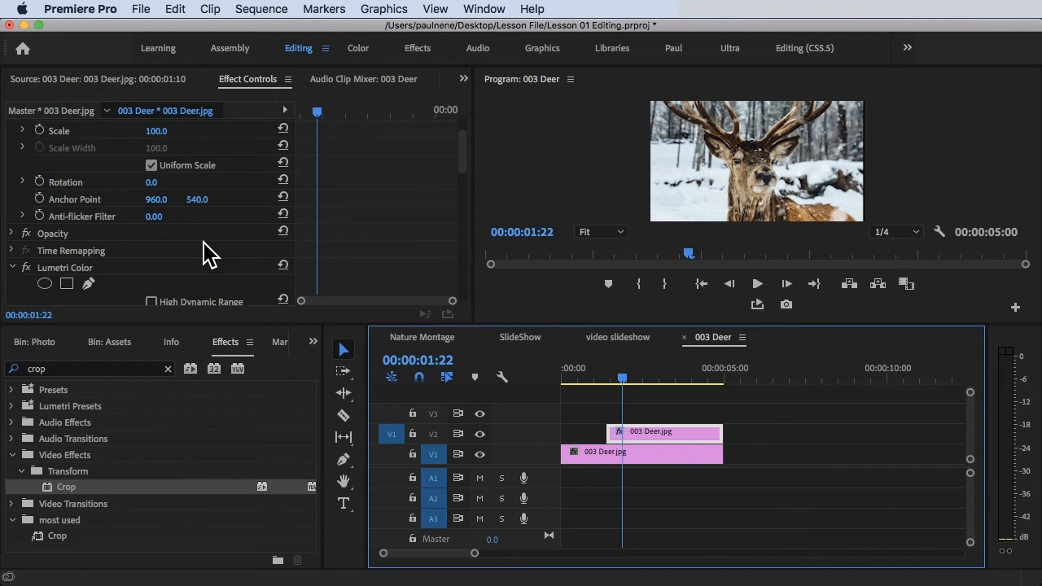
pyautogui.scroll(-20, 205, 254)
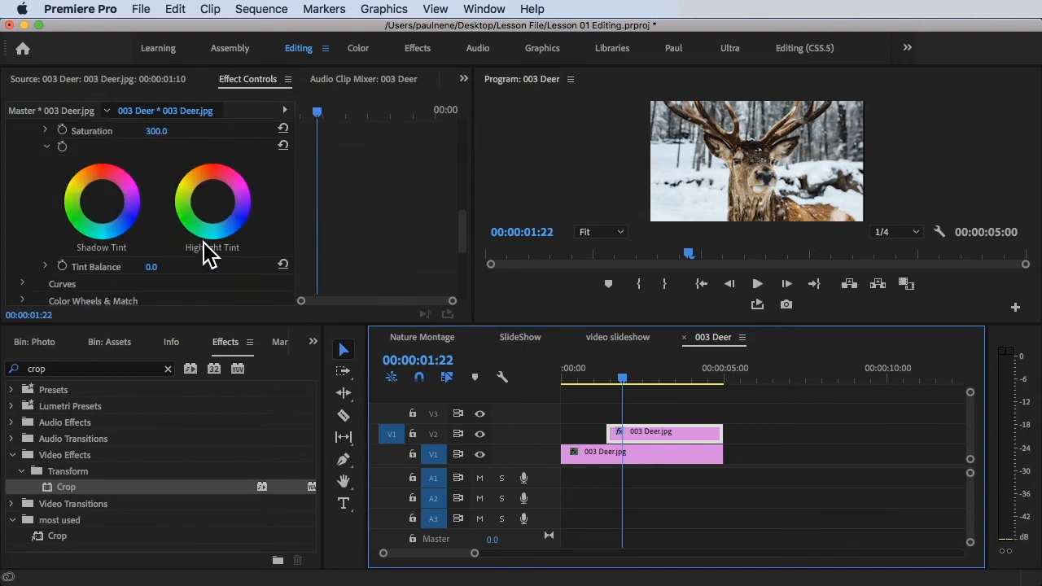
pyautogui.scroll(-10, 205, 254)
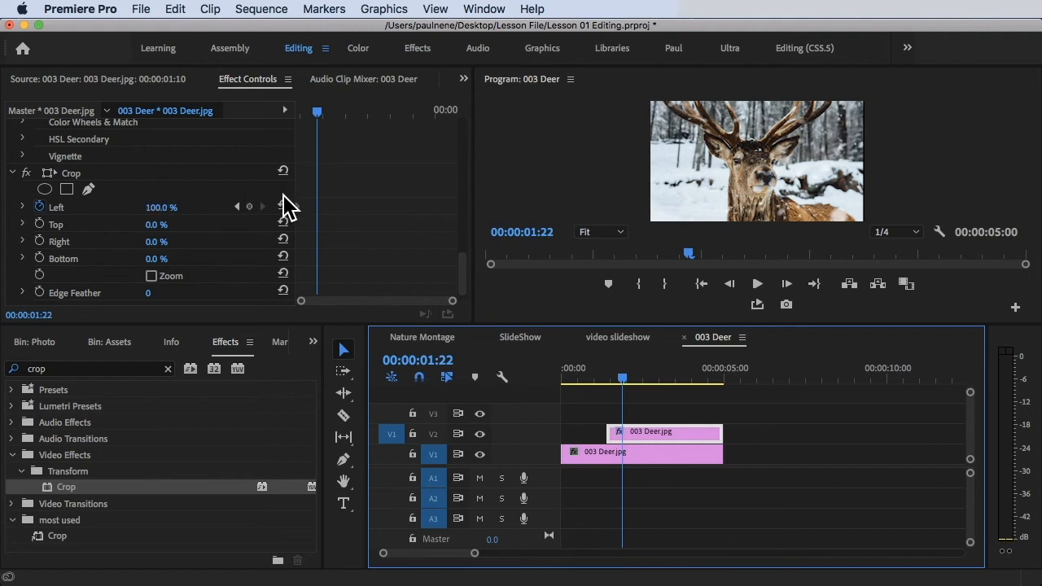
pyautogui.moveTo(317, 109); pyautogui.dragTo(332, 108)
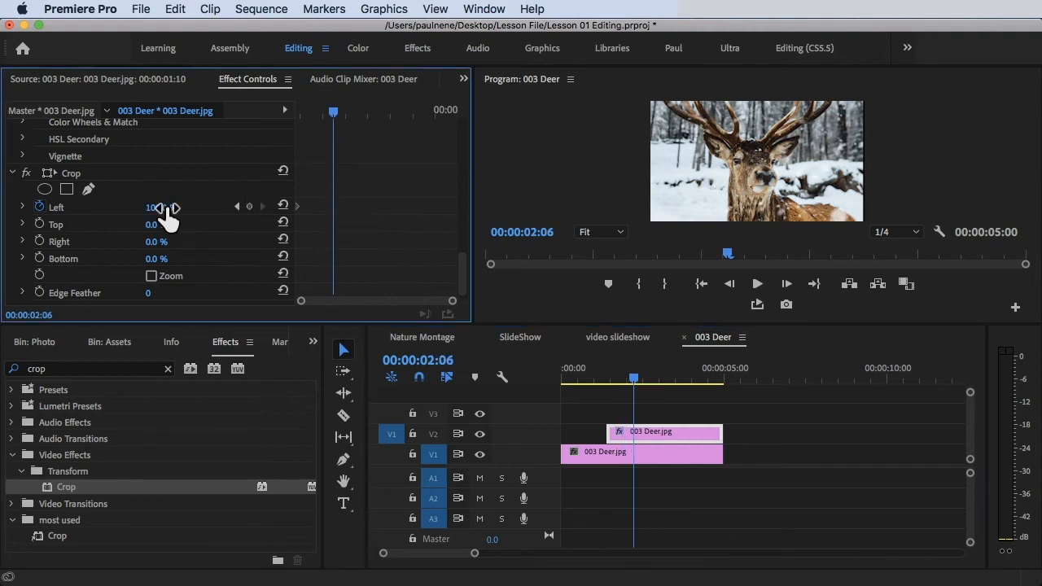
pyautogui.moveTo(161, 206); pyautogui.dragTo(89, 207)
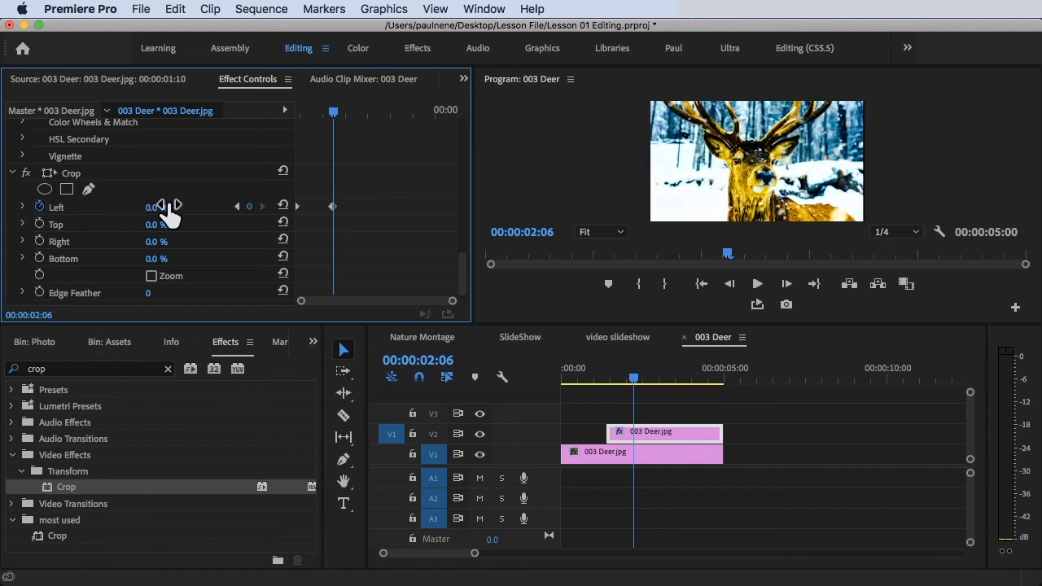
pyautogui.moveTo(334, 109); pyautogui.dragTo(214, 126)
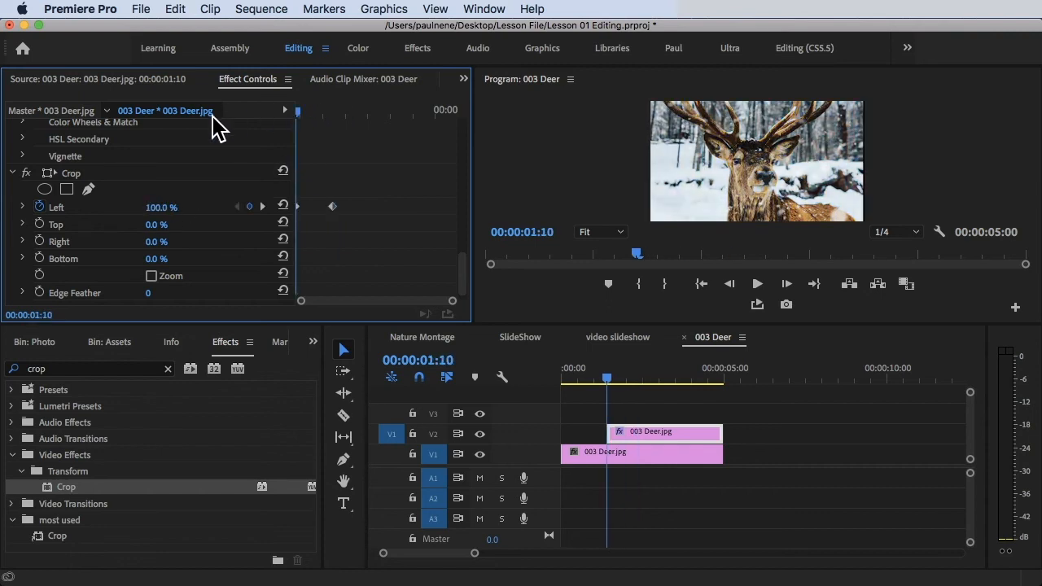
pyautogui.press('space')
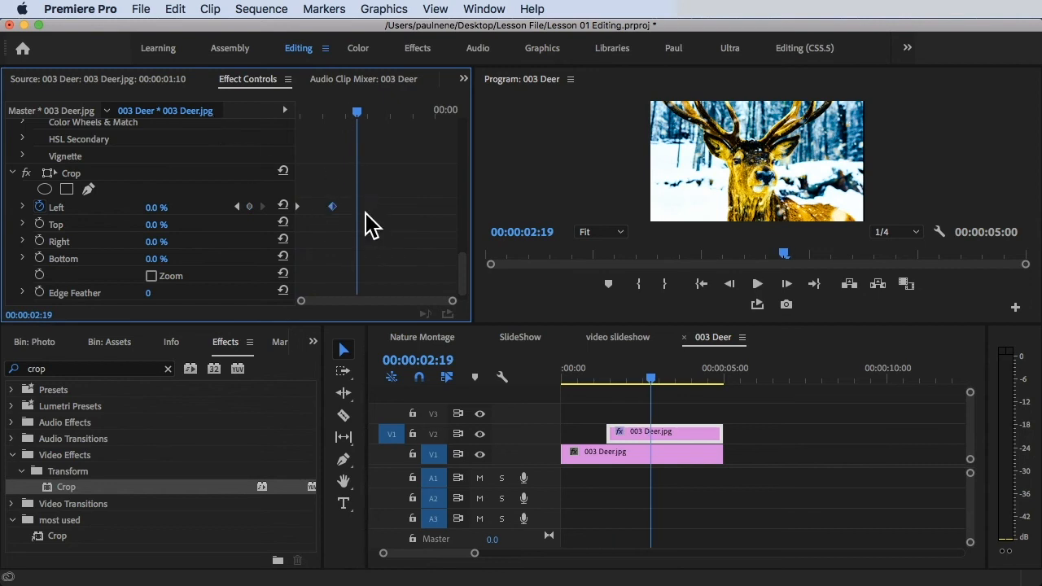
# Slow the reveal by moving the 0% Left keyframe farther from the first one, and replay it from the clip's start
pyautogui.moveTo(329, 206); pyautogui.dragTo(376, 207)
pyautogui.moveTo(357, 107); pyautogui.dragTo(238, 108)
pyautogui.press('space')
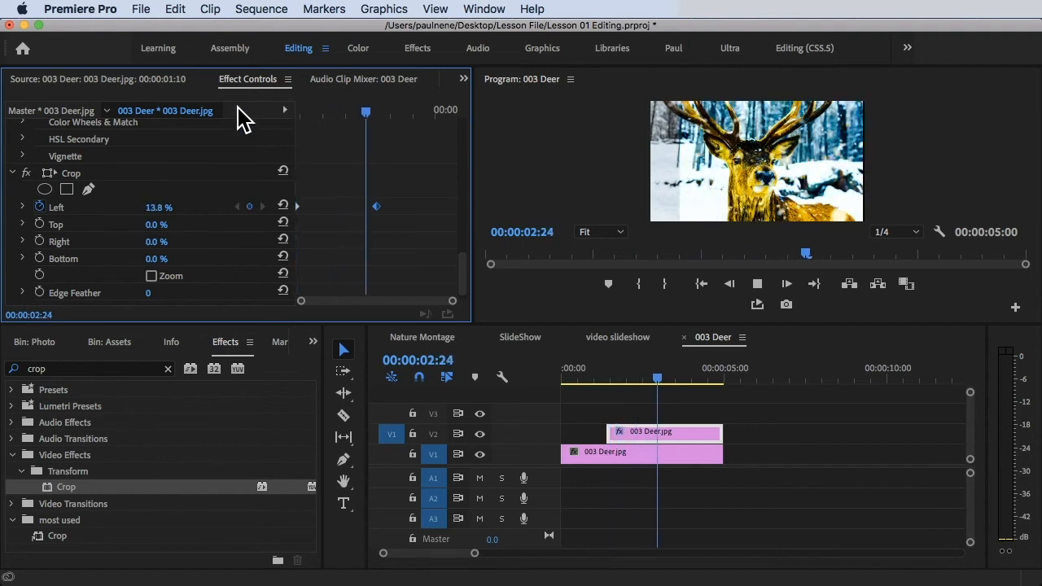
pyautogui.press('space')
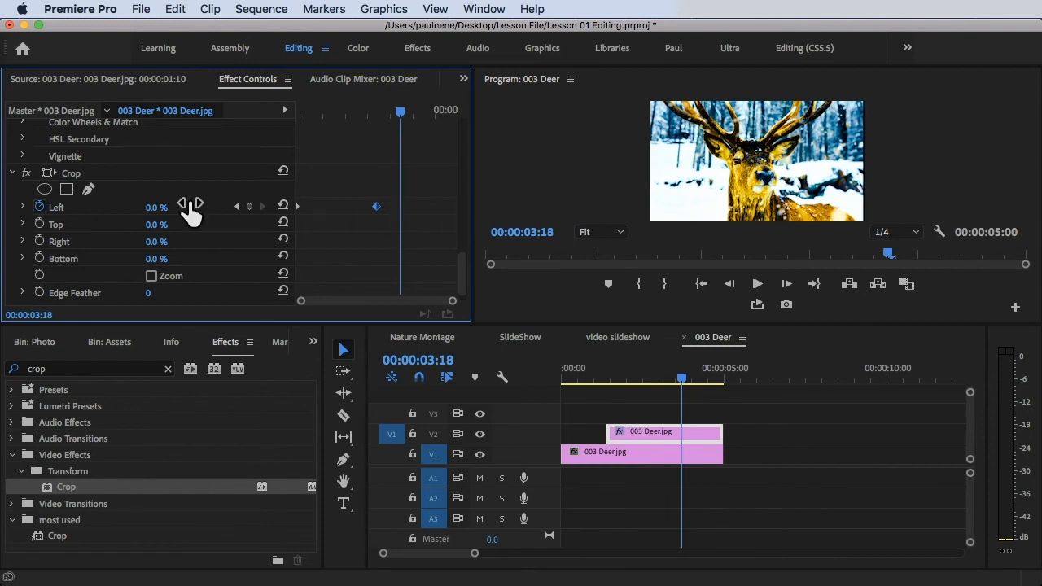
# Add Crop Left keyframes of 100% at 00:00:03:18 and 0% at 00:00:04:06
pyautogui.moveTo(154, 208); pyautogui.dragTo(236, 207)
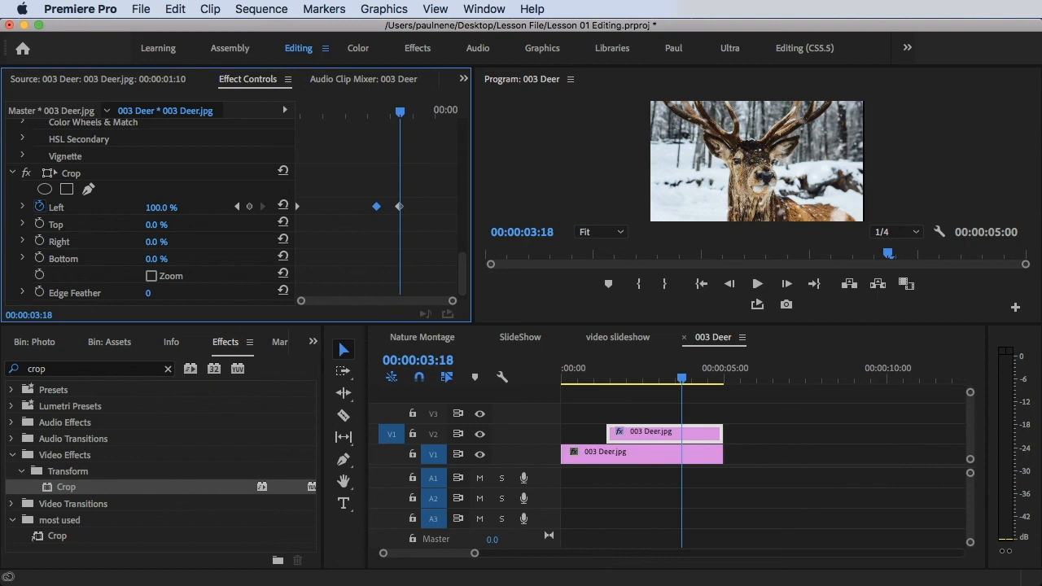
pyautogui.moveTo(398, 108); pyautogui.dragTo(423, 110)
pyautogui.moveTo(168, 205); pyautogui.dragTo(122, 205)
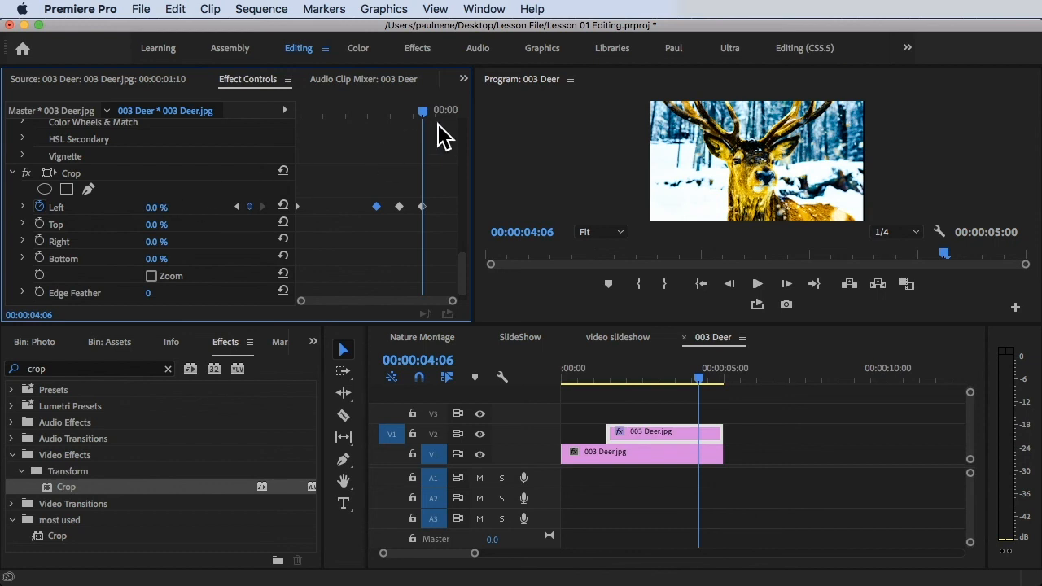
# Return to the start of the V2 clip and play back the animated crop
pyautogui.moveTo(348, 114); pyautogui.dragTo(284, 111)
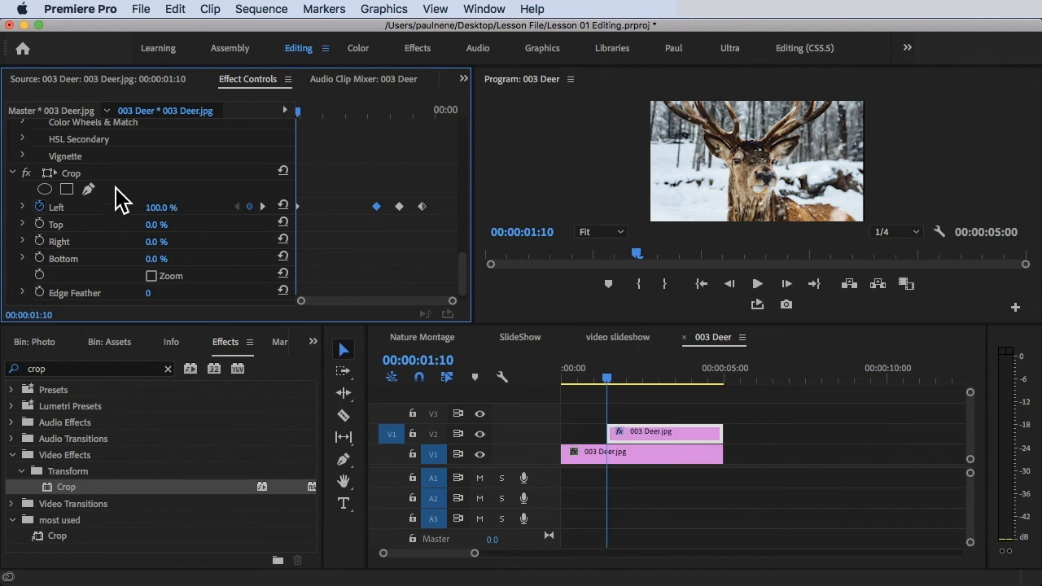
pyautogui.moveTo(317, 109); pyautogui.dragTo(257, 108)
pyautogui.press('space')
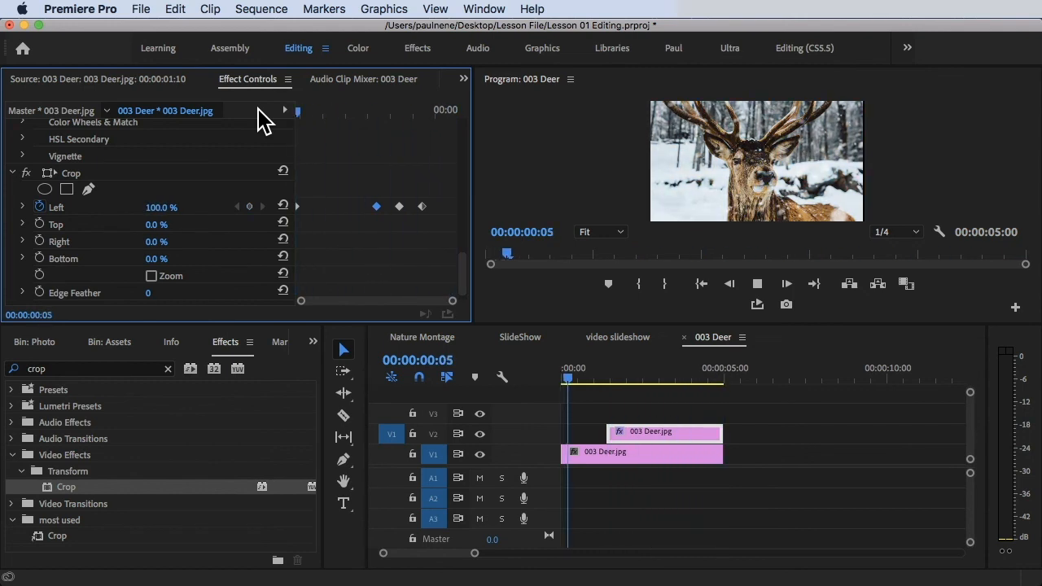
pyautogui.press('space')
# Move the last two Crop Left keyframes together toward the clip's end, placing the 100% keyframe at 00:00:04:17
pyautogui.doubleClick(658, 453)
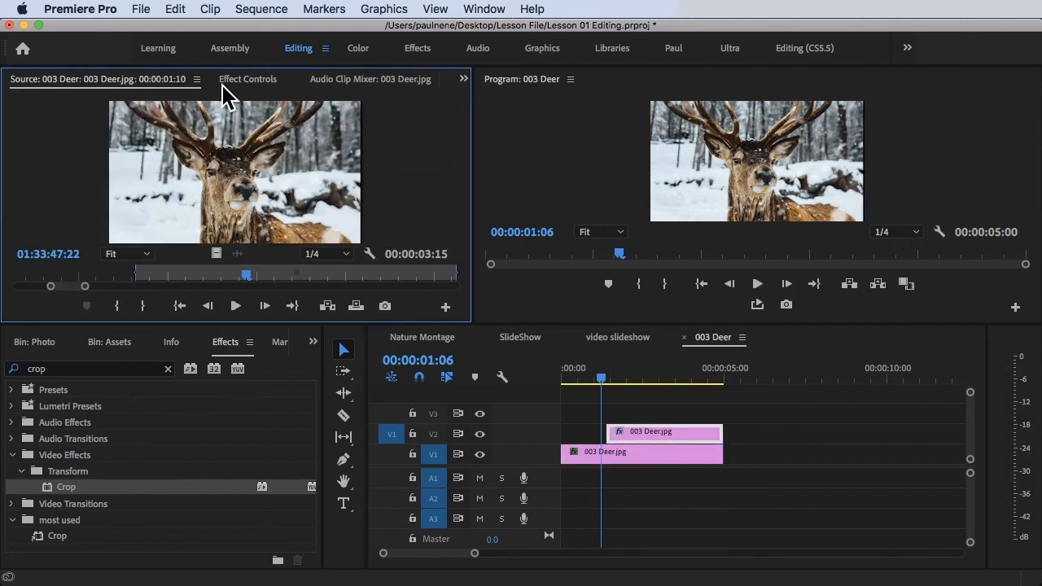
pyautogui.click(244, 79)
pyautogui.scroll(-15, 259, 228)
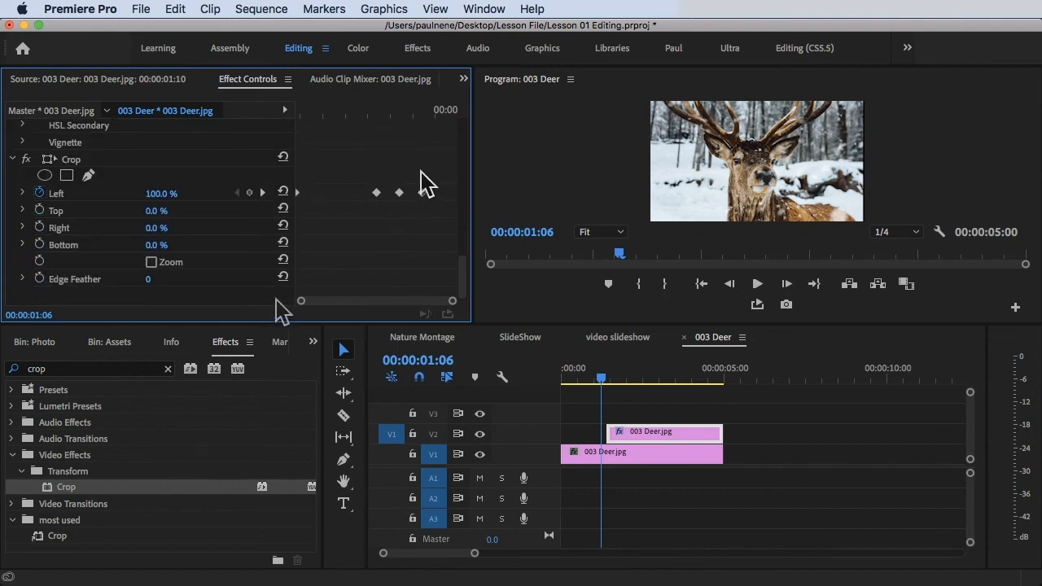
pyautogui.moveTo(296, 220); pyautogui.dragTo(216, 221)
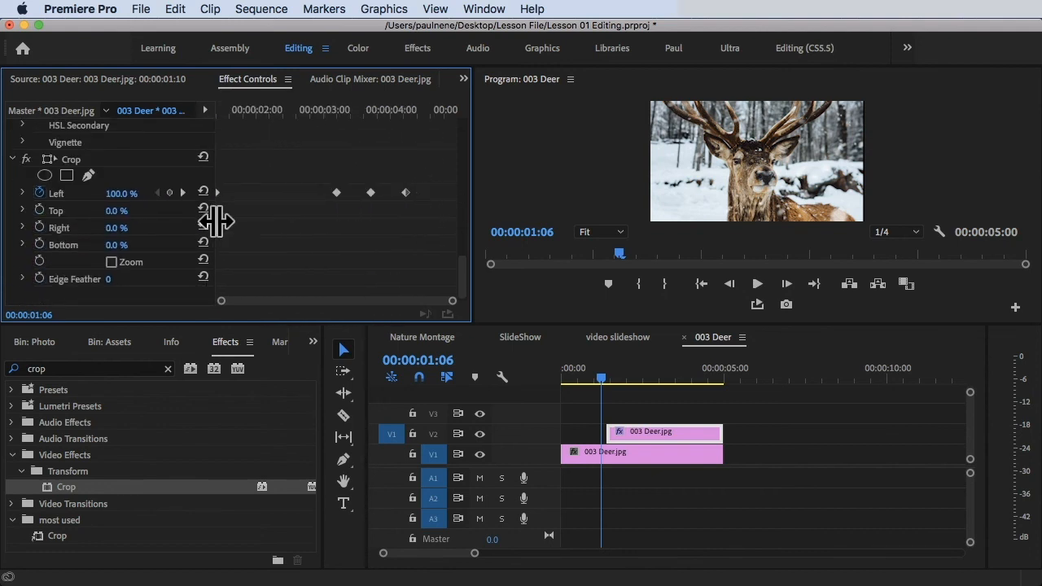
pyautogui.moveTo(366, 169); pyautogui.dragTo(441, 230)
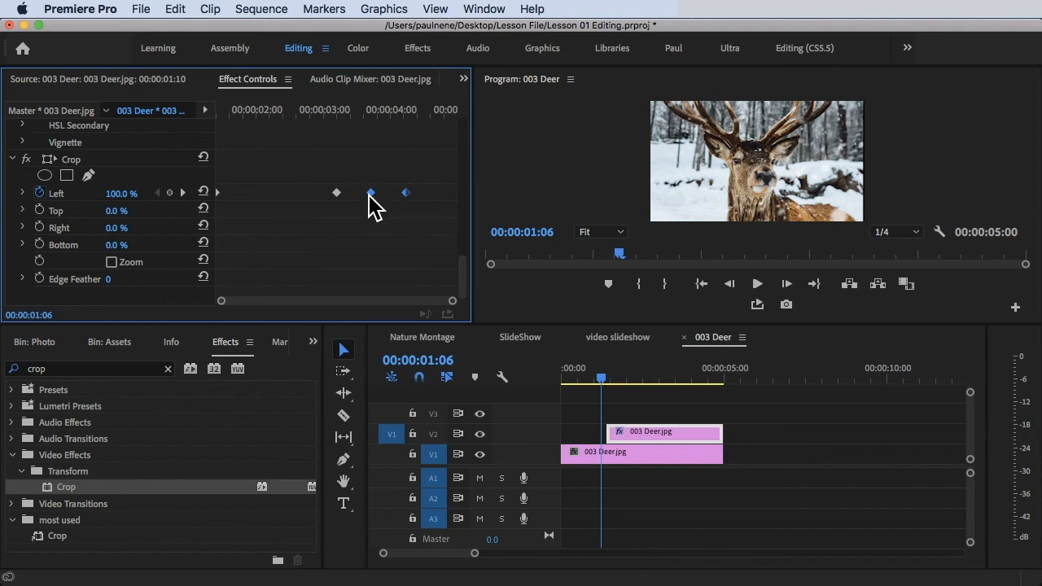
pyautogui.moveTo(372, 194); pyautogui.dragTo(438, 195)
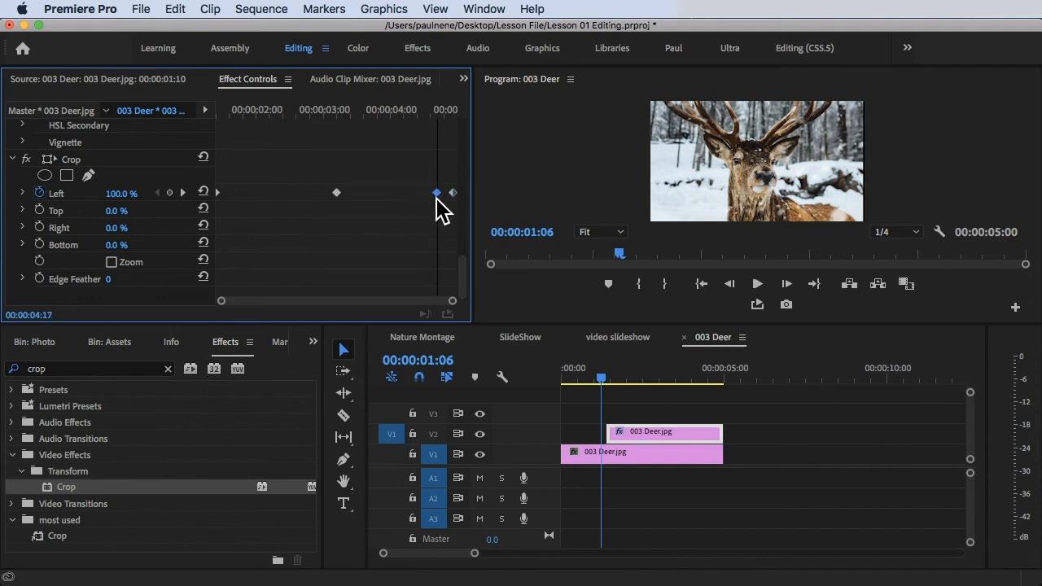
# Play the sequence from its beginning to preview the retimed crop animation
pyautogui.moveTo(599, 373); pyautogui.dragTo(513, 372)
pyautogui.press('space')
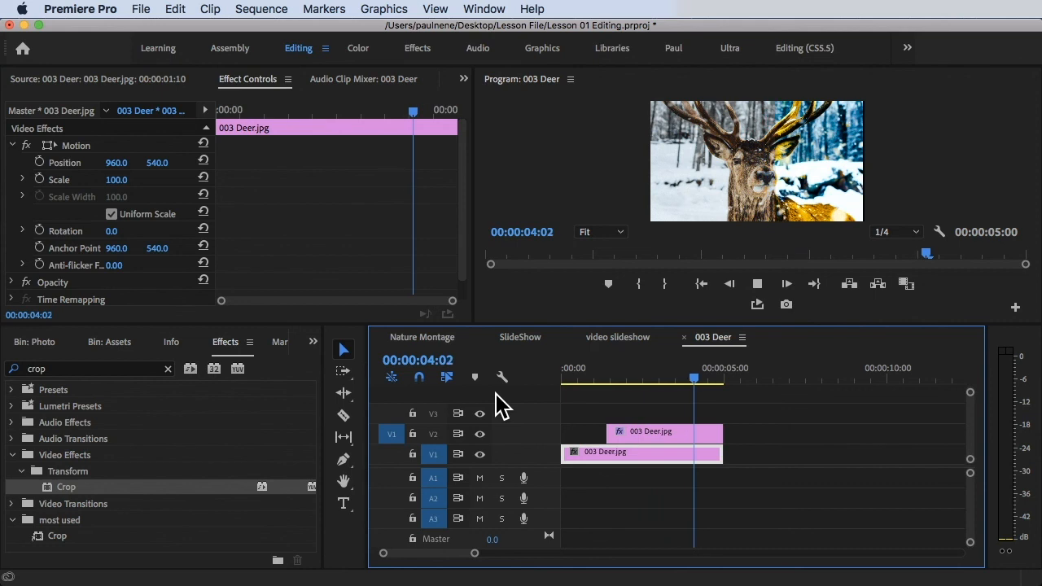
pyautogui.press('space')
# Scrub through the reveal to 00:00:02:04 and select the graded deer clip on V2
pyautogui.click(583, 372)
pyautogui.moveTo(596, 371); pyautogui.dragTo(632, 373)
pyautogui.click(647, 432)
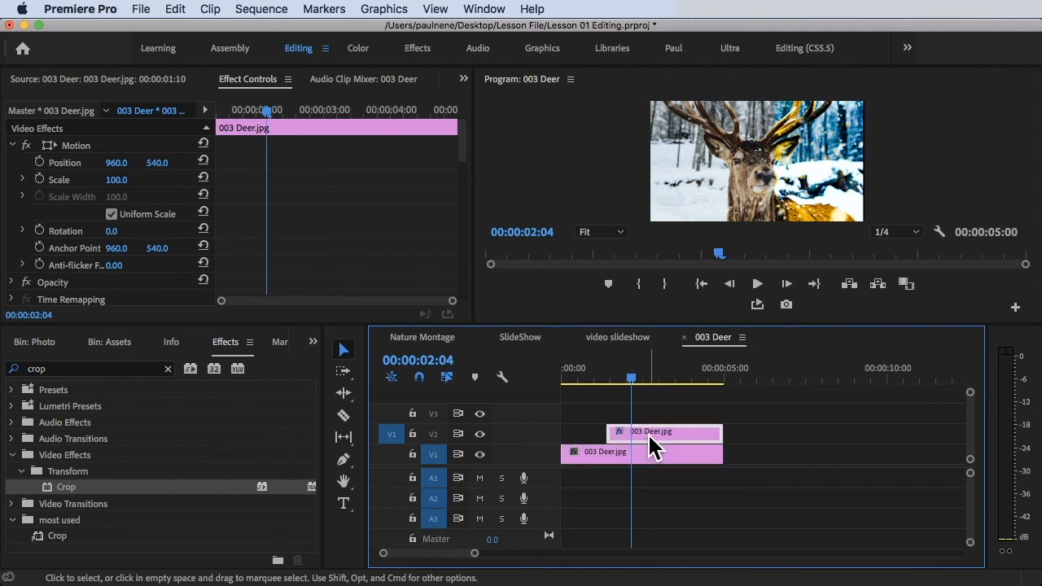